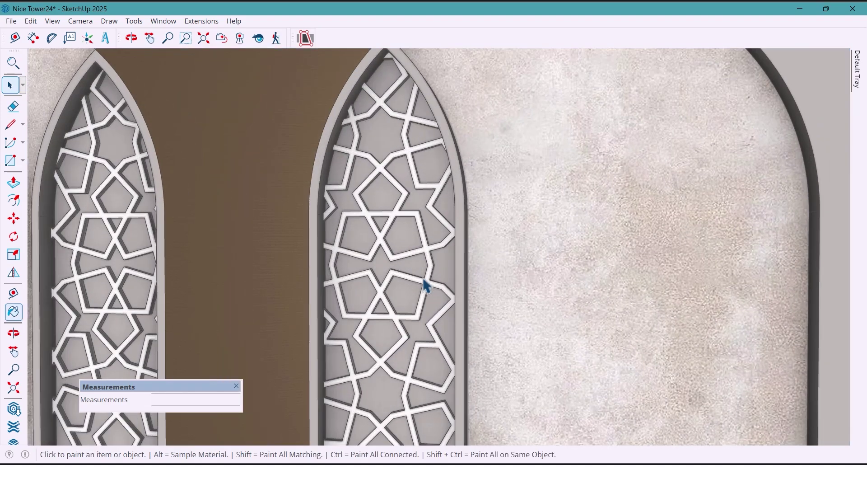
- Paint the grey backing panels behind both lattice windows with the stone material
{"action": "left_click", "coordinate": [416, 268]}
{"action": "scroll", "coordinate": [426, 258], "scroll_direction": "down", "scroll_amount": 6}
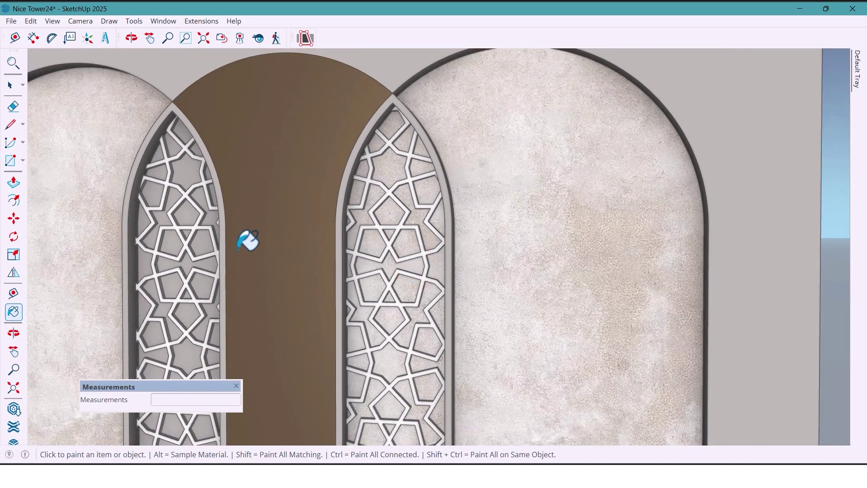
{"action": "left_click", "coordinate": [193, 248]}
{"action": "scroll", "coordinate": [349, 209], "scroll_direction": "down", "scroll_amount": 5}
{"action": "scroll", "coordinate": [345, 222], "scroll_direction": "down", "scroll_amount": 3}
{"action": "key", "text": "space"}
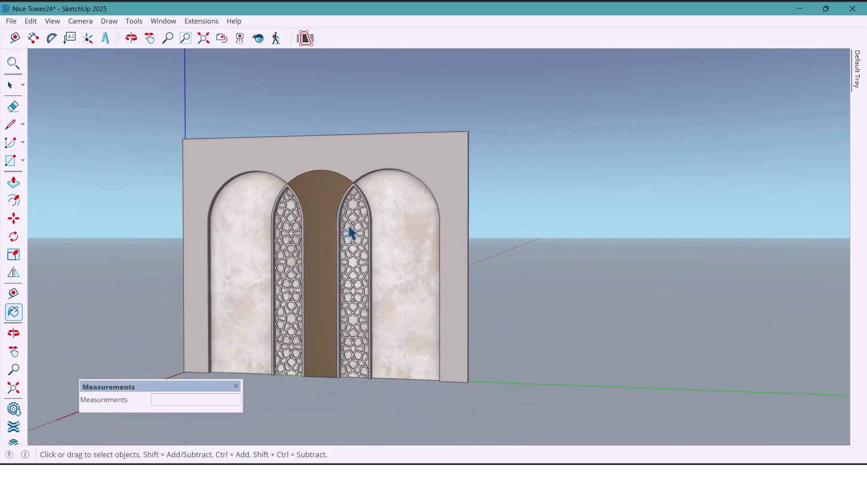
- Orbit and pan around the twin beds to view the finished wall head-on
{"action": "mouse_move", "coordinate": [490, 286]}
{"action": "middle_mouse_down"}
{"action": "mouse_move", "coordinate": [516, 293]}
{"action": "mouse_move", "coordinate": [490, 294]}
{"action": "middle_mouse_up"}
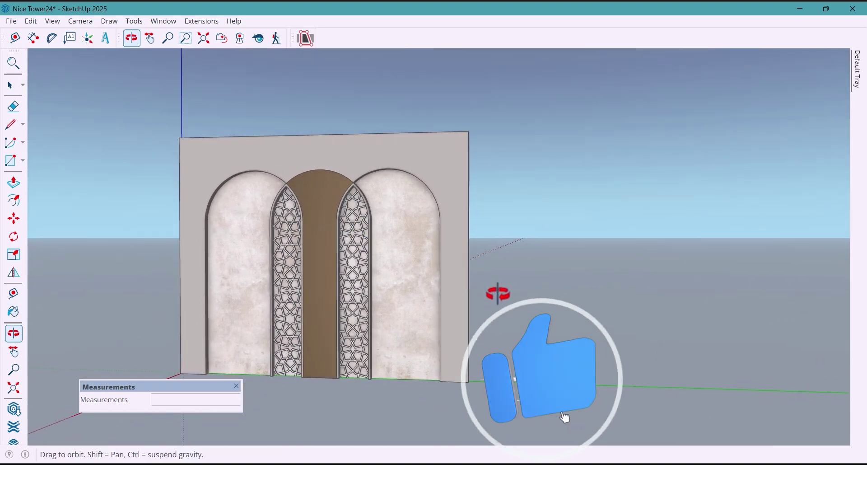
{"action": "mouse_move", "coordinate": [494, 295]}
{"action": "middle_mouse_down"}
{"action": "mouse_move", "coordinate": [435, 345]}
{"action": "mouse_move", "coordinate": [358, 324]}
{"action": "mouse_move", "coordinate": [388, 328]}
{"action": "mouse_move", "coordinate": [352, 309]}
{"action": "mouse_move", "coordinate": [394, 306]}
{"action": "mouse_move", "coordinate": [387, 314]}
{"action": "mouse_move", "coordinate": [367, 310]}
{"action": "middle_mouse_up"}
{"action": "scroll", "coordinate": [389, 328], "scroll_direction": "down", "scroll_amount": 1}
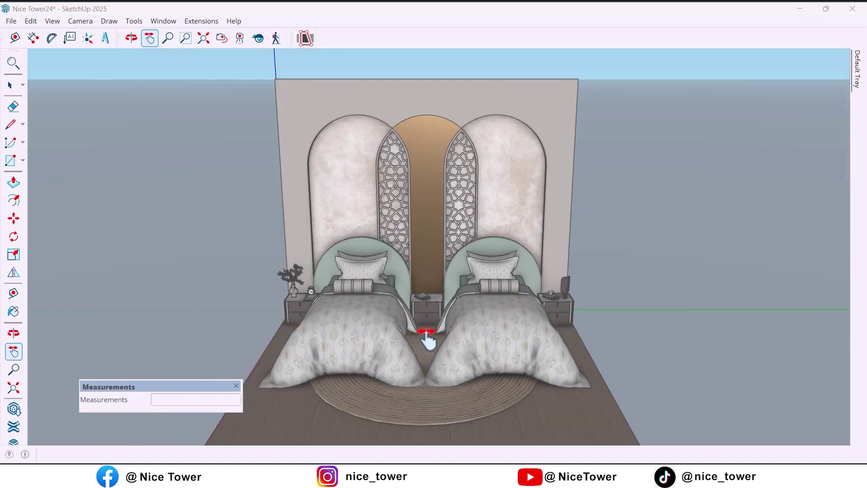
{"action": "left_click_drag", "start_coordinate": [386, 338], "coordinate": [333, 325]}
{"action": "scroll", "coordinate": [325, 321], "scroll_direction": "up", "scroll_amount": 5}
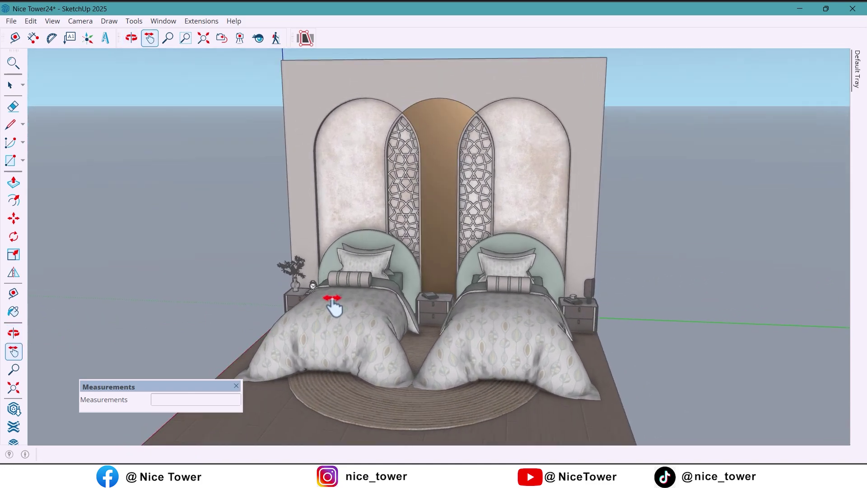
{"action": "key", "text": "h"}
{"action": "scroll", "coordinate": [441, 268], "scroll_direction": "down", "scroll_amount": 2}
{"action": "key", "text": "o"}
{"action": "left_click_drag", "start_coordinate": [459, 261], "coordinate": [488, 248]}
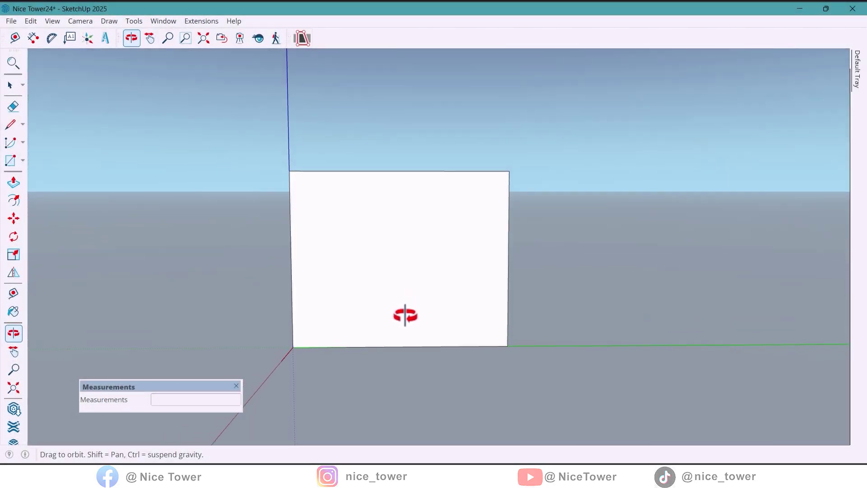
- Place a vertical guide 400 mm from the wall face's left edge with the Tape Measure
{"action": "key", "text": "h"}
{"action": "left_click_drag", "start_coordinate": [385, 289], "coordinate": [408, 291]}
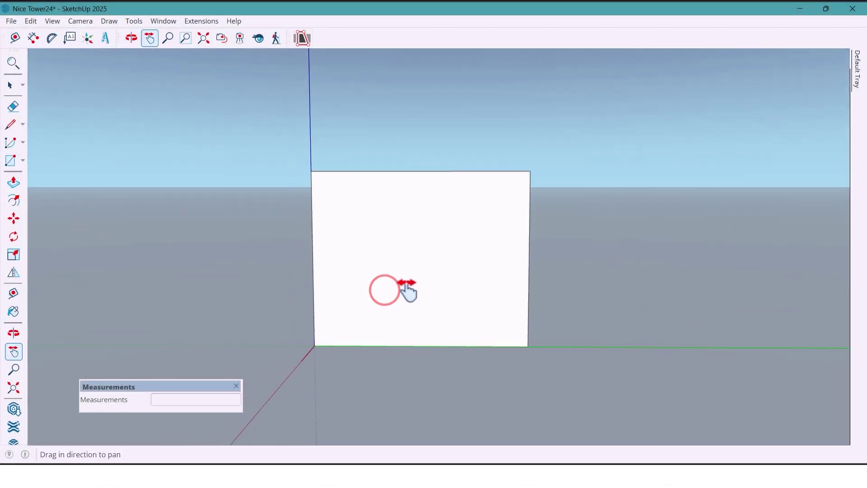
{"action": "left_click", "coordinate": [15, 39]}
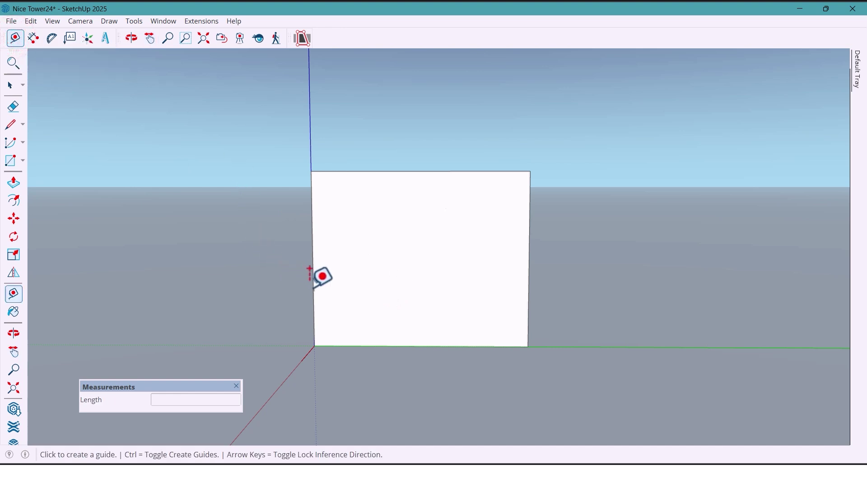
{"action": "mouse_move", "coordinate": [310, 269]}
{"action": "middle_mouse_down"}
{"action": "mouse_move", "coordinate": [304, 286]}
{"action": "mouse_move", "coordinate": [305, 275]}
{"action": "middle_mouse_up"}
{"action": "left_click", "coordinate": [316, 267]}
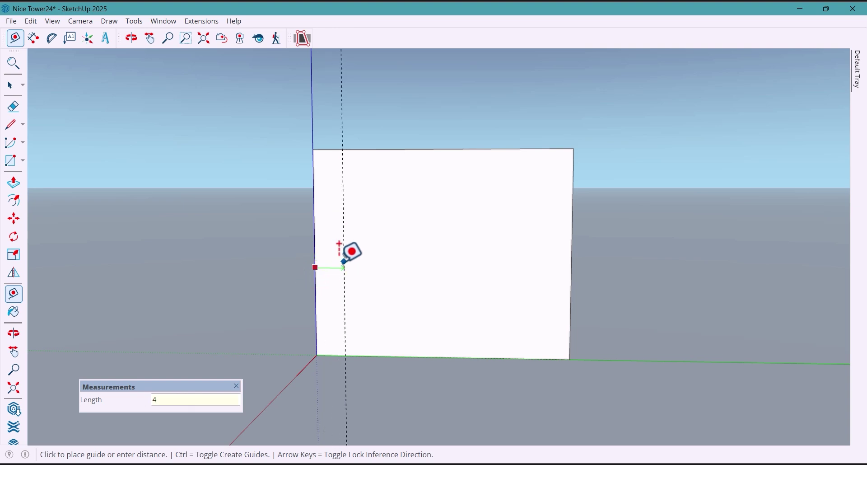
{"action": "type", "text": "400"}
{"action": "key", "text": "Return"}
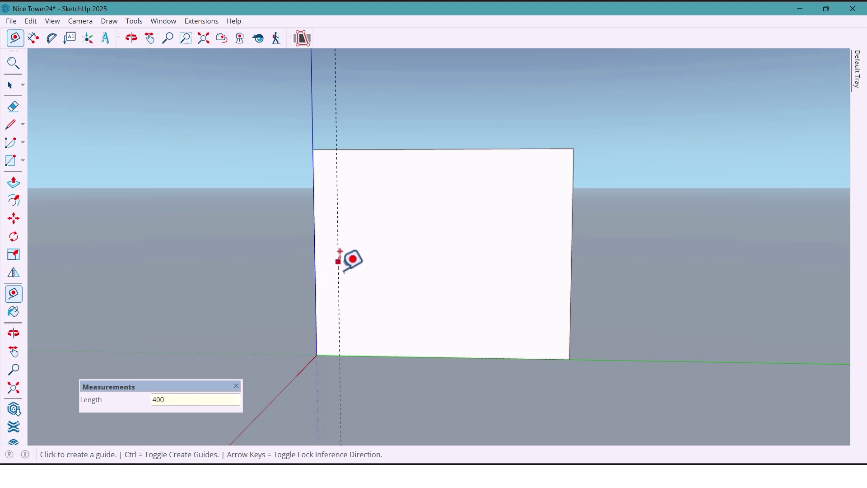
- Add further vertical guides at 1500, 500 and 1500 mm spacing across the face
{"action": "left_click", "coordinate": [339, 276]}
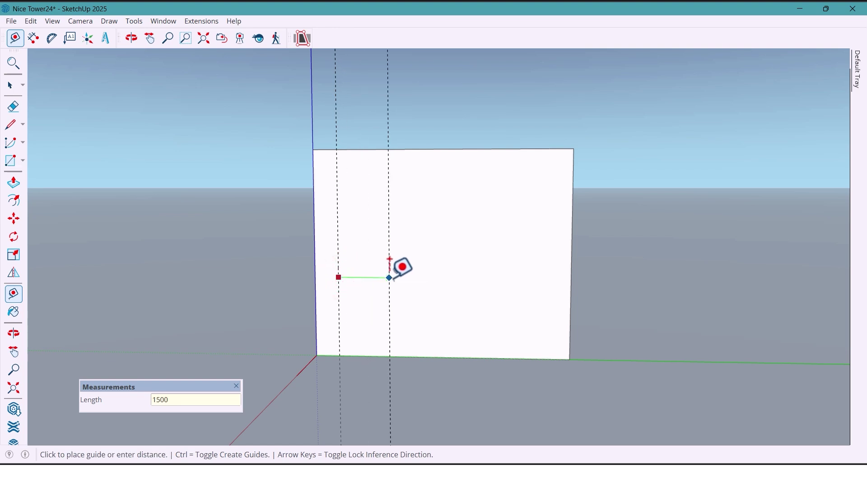
{"action": "key", "text": "Return"}
{"action": "left_click", "coordinate": [426, 307]}
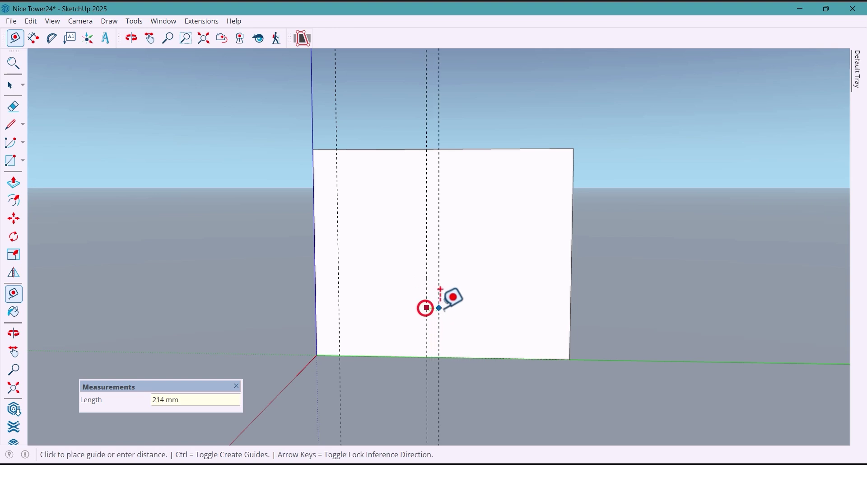
{"action": "type", "text": "500"}
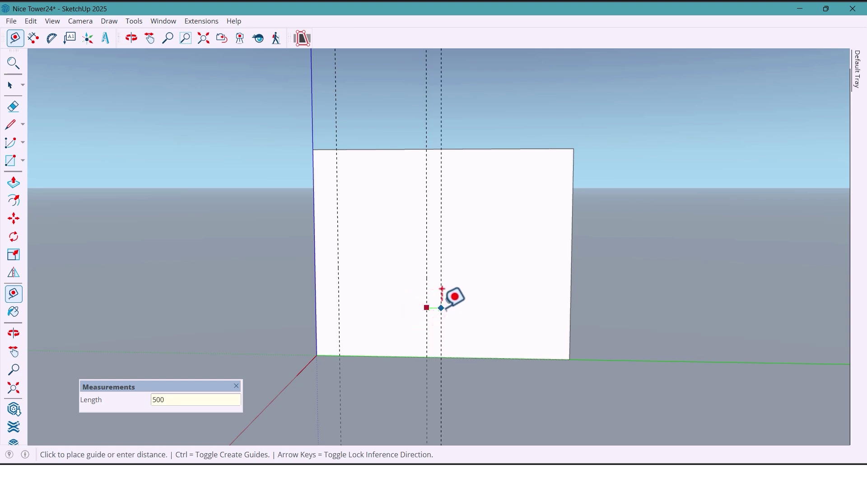
{"action": "key", "text": "Return"}
{"action": "left_click", "coordinate": [458, 297]}
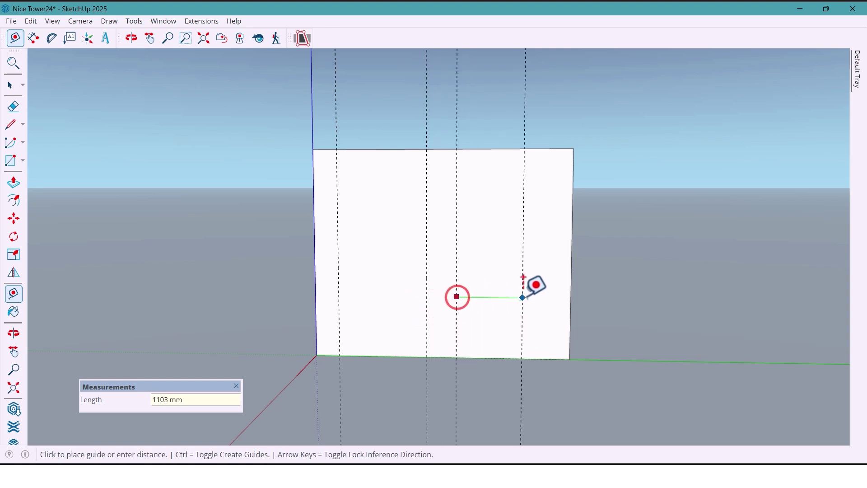
{"action": "type", "text": "1500"}
{"action": "key", "text": "Return"}
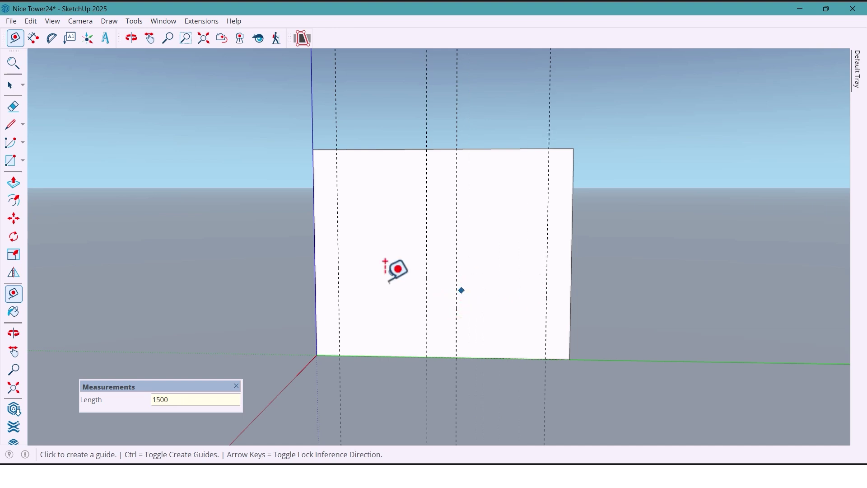
{"action": "left_click", "coordinate": [549, 148]}
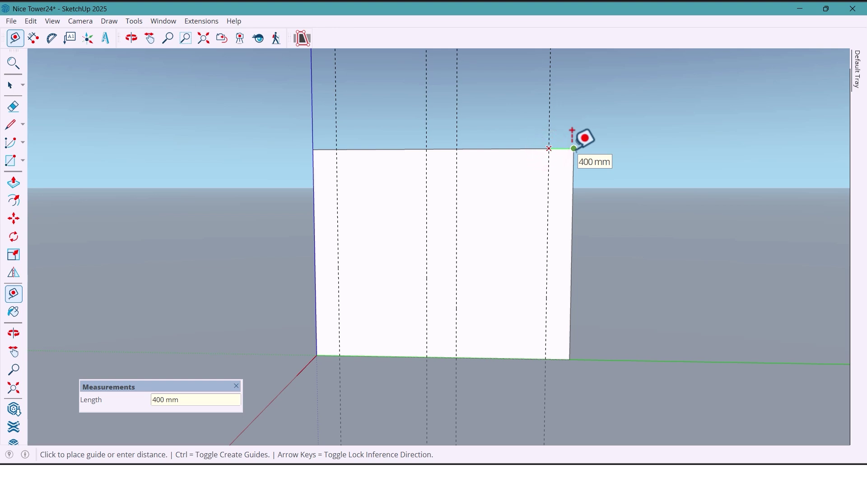
{"action": "key", "text": "space"}
{"action": "middle_click", "coordinate": [374, 164]}
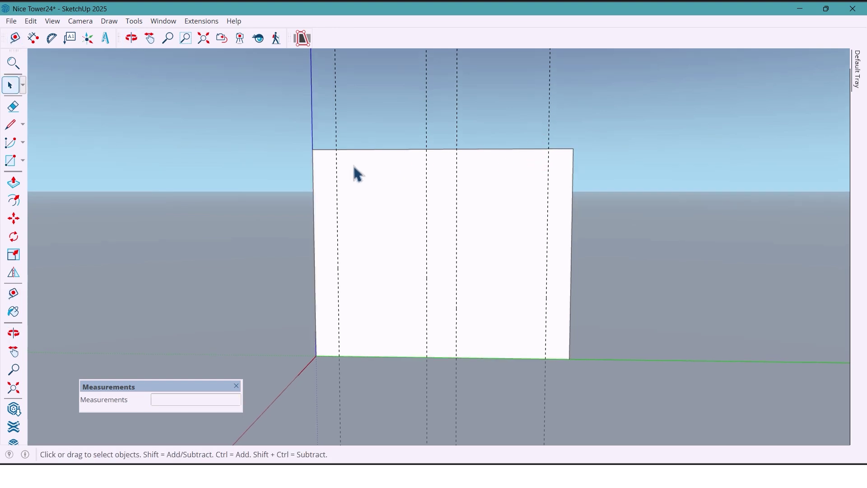
{"action": "middle_click_drag", "start_coordinate": [352, 162], "coordinate": [369, 193]}
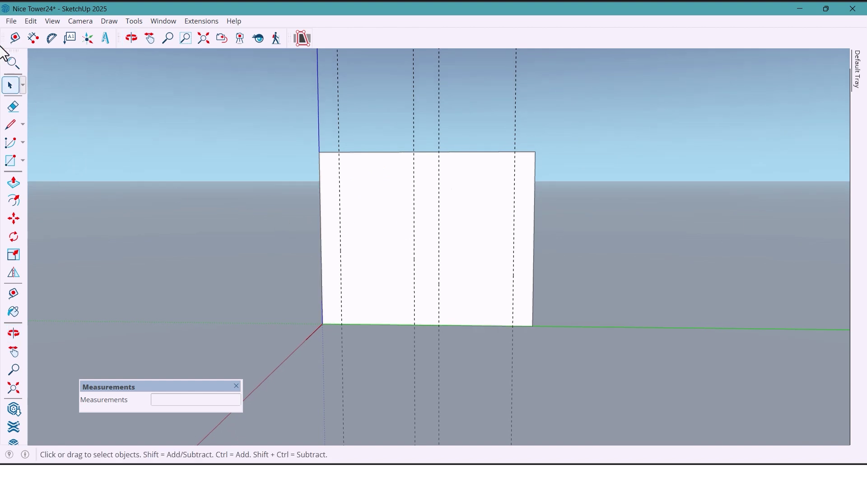
- Pull a horizontal guide 500 mm down from the wall face's top edge
{"action": "left_click", "coordinate": [14, 38]}
{"action": "left_click", "coordinate": [395, 152]}
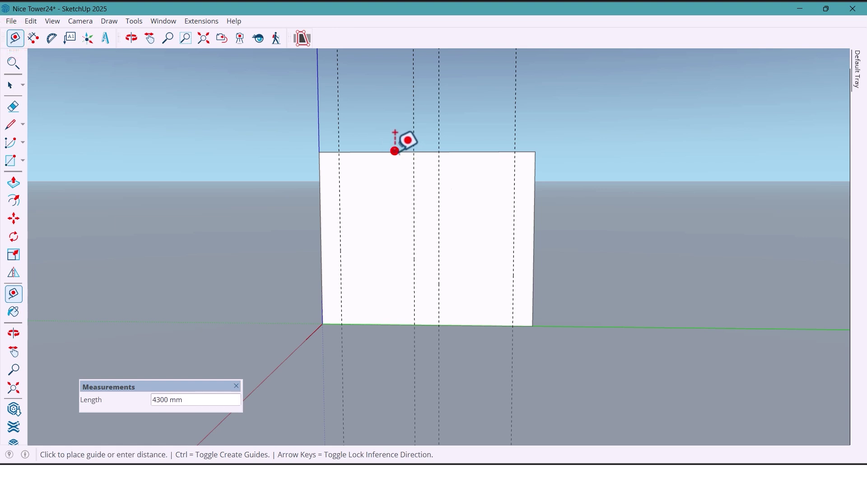
{"action": "type", "text": "500"}
{"action": "key", "text": "Return"}
{"action": "middle_click_drag", "start_coordinate": [396, 208], "coordinate": [391, 236]}
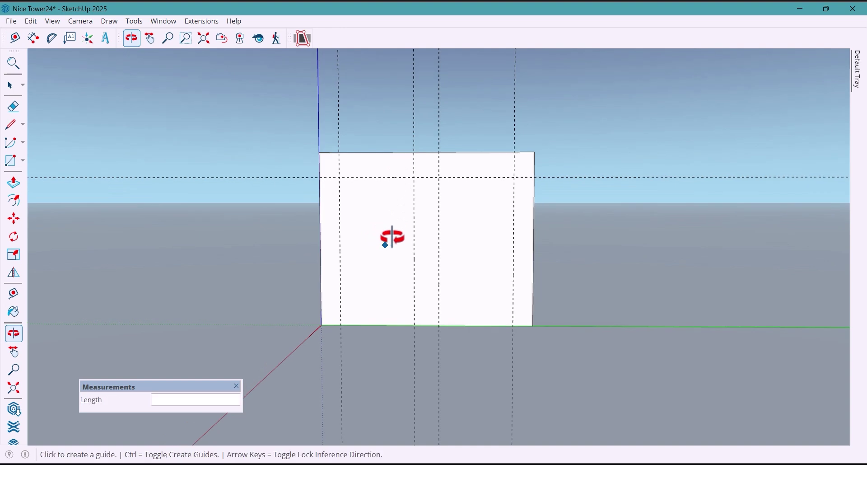
- Draw two 1500 × 3000 mm rectangles from the guide intersections down to the ground line
{"action": "left_click", "coordinate": [11, 161]}
{"action": "left_click", "coordinate": [340, 177]}
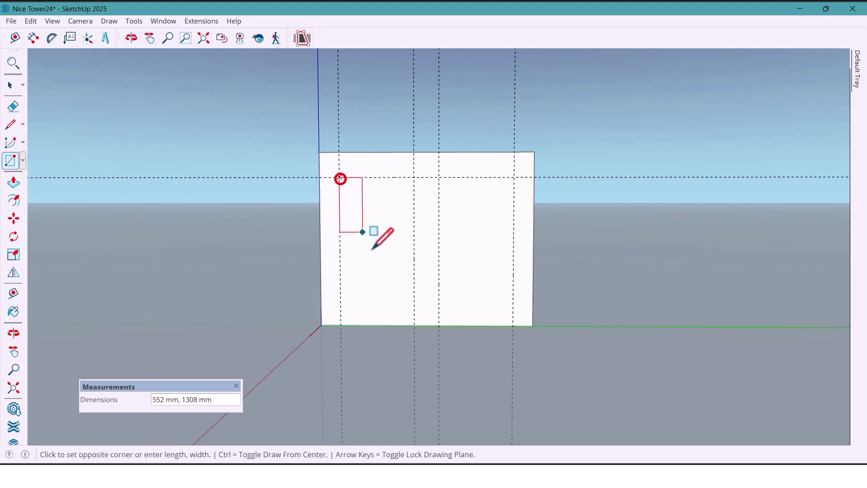
{"action": "left_click", "coordinate": [415, 325]}
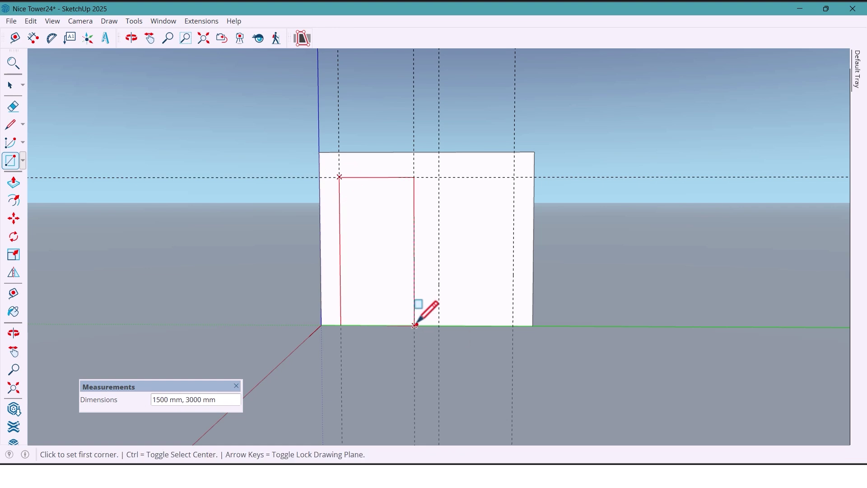
{"action": "left_click", "coordinate": [439, 178]}
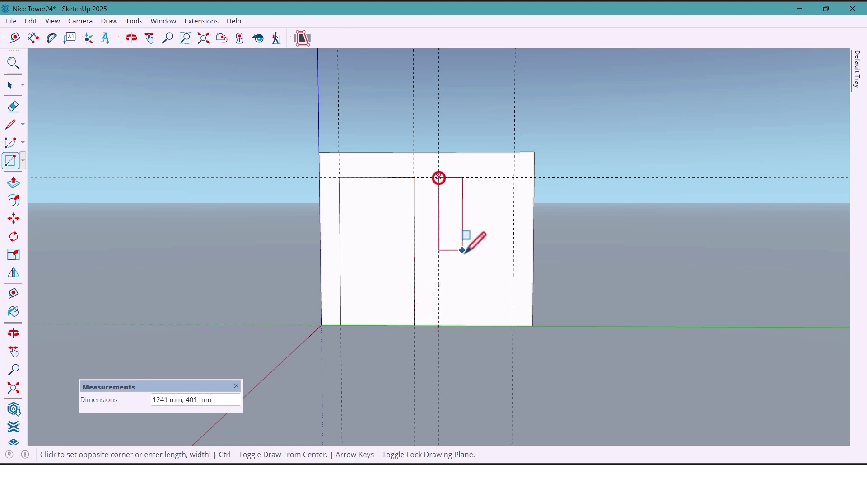
{"action": "left_click", "coordinate": [513, 325]}
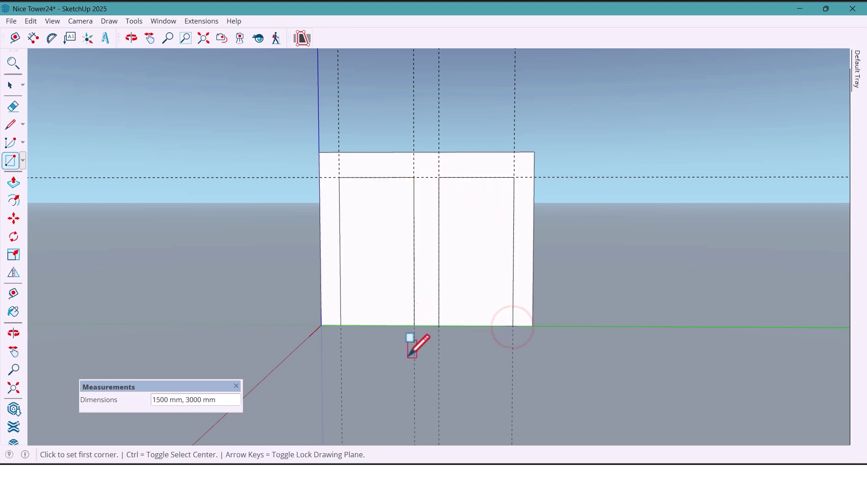
- Erase all the construction guide lines from the wall face
{"action": "key", "text": "space"}
{"action": "middle_click_drag", "start_coordinate": [411, 358], "coordinate": [419, 334]}
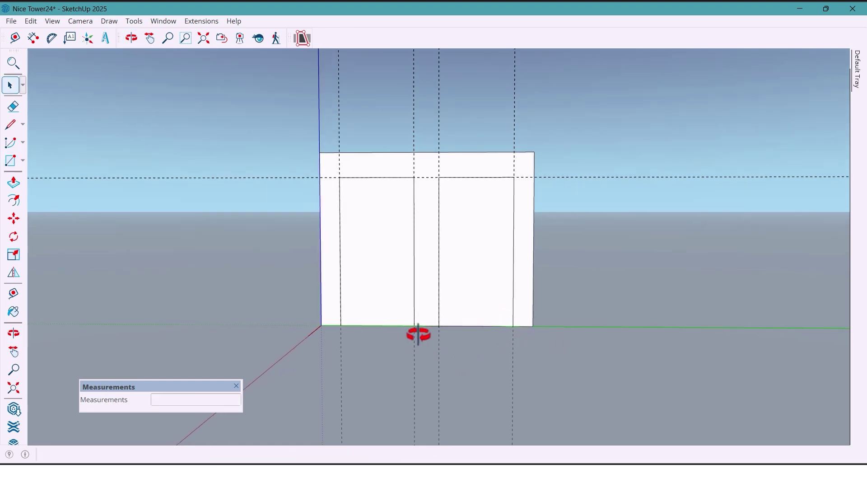
{"action": "key", "text": "e"}
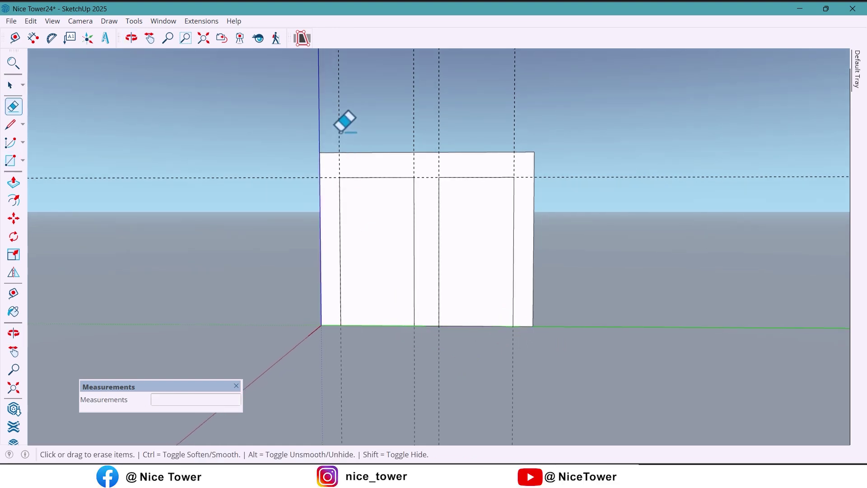
{"action": "left_click", "coordinate": [339, 130]}
{"action": "mouse_move", "coordinate": [395, 122]}
{"action": "left_mouse_down"}
{"action": "mouse_move", "coordinate": [492, 123]}
{"action": "mouse_move", "coordinate": [558, 136]}
{"action": "mouse_move", "coordinate": [558, 179]}
{"action": "left_mouse_up"}
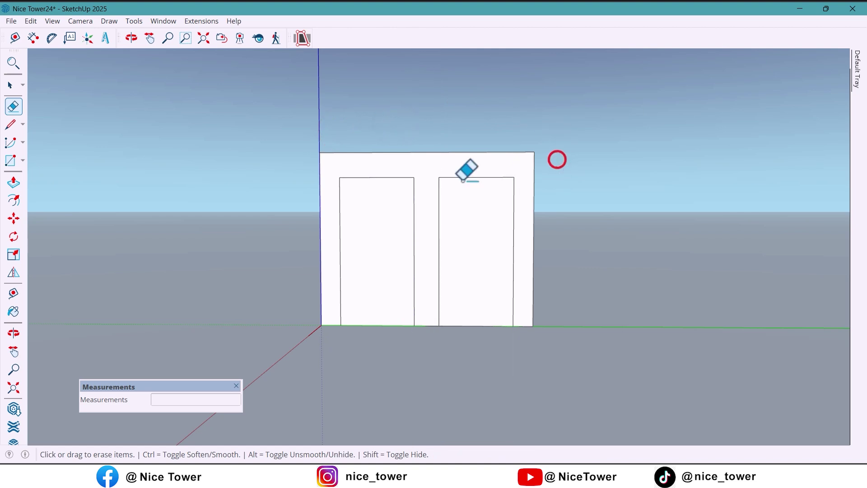
{"action": "left_click", "coordinate": [15, 38]}
- Pull a horizontal guide 750 mm down from the left opening's top edge
{"action": "left_click", "coordinate": [339, 177]}
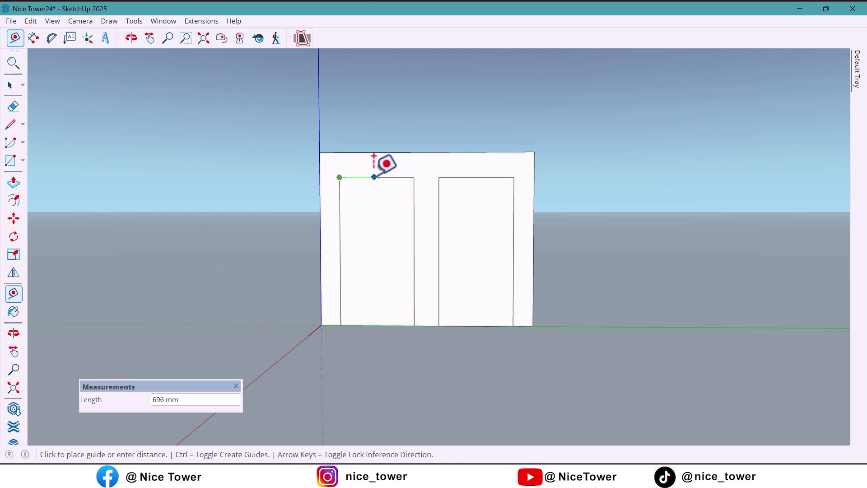
{"action": "left_click", "coordinate": [376, 177]}
{"action": "left_click", "coordinate": [377, 177]}
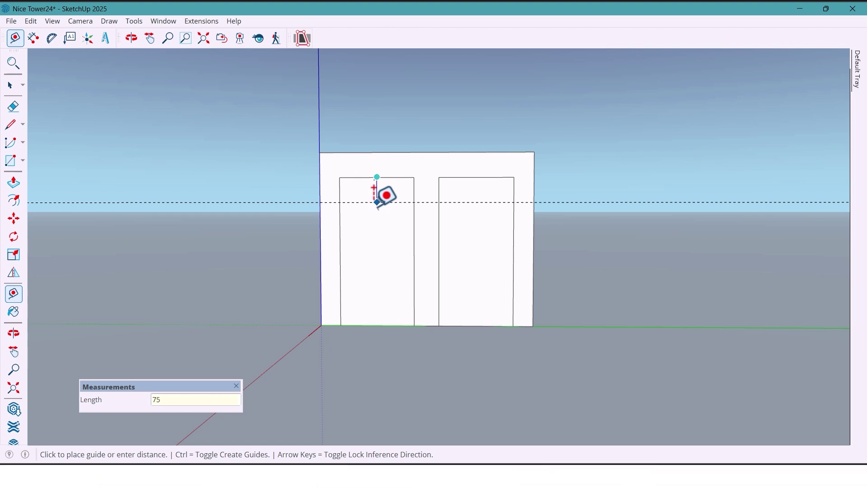
{"action": "key", "text": "Return"}
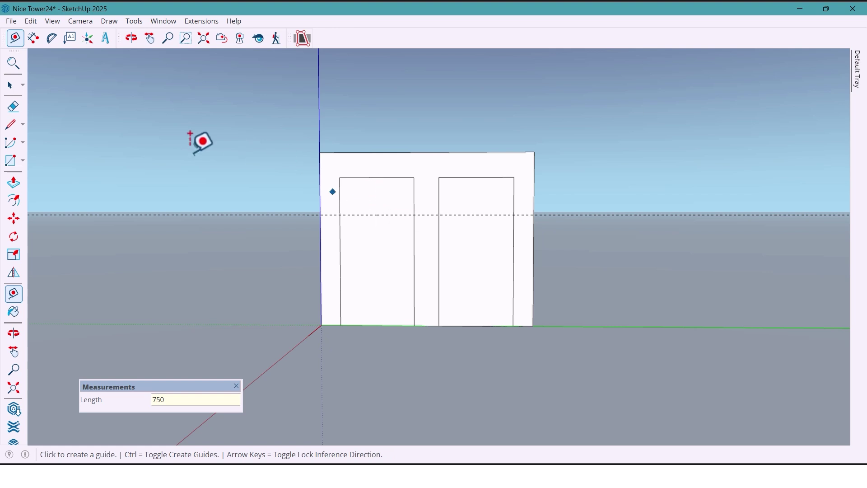
{"action": "left_click", "coordinate": [23, 142]}
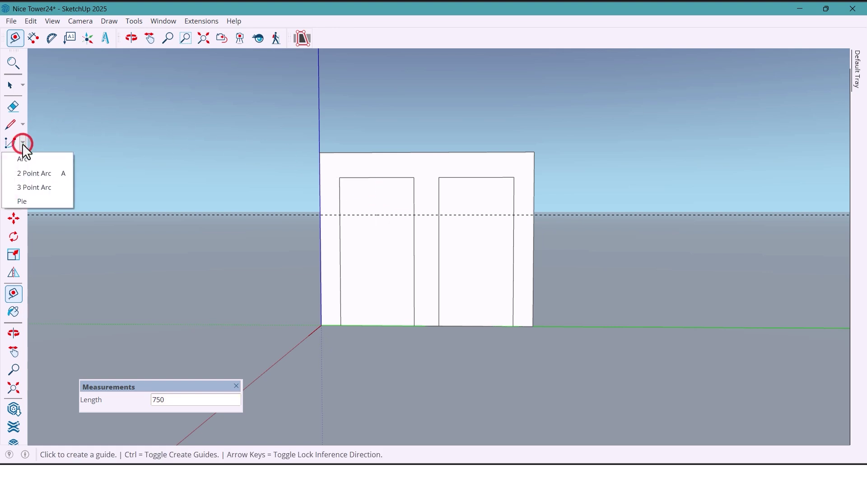
- Draw a half-circle arc across the left opening at the guide and round the right opening's top corners to match
{"action": "left_click", "coordinate": [35, 177]}
{"action": "left_click", "coordinate": [339, 215]}
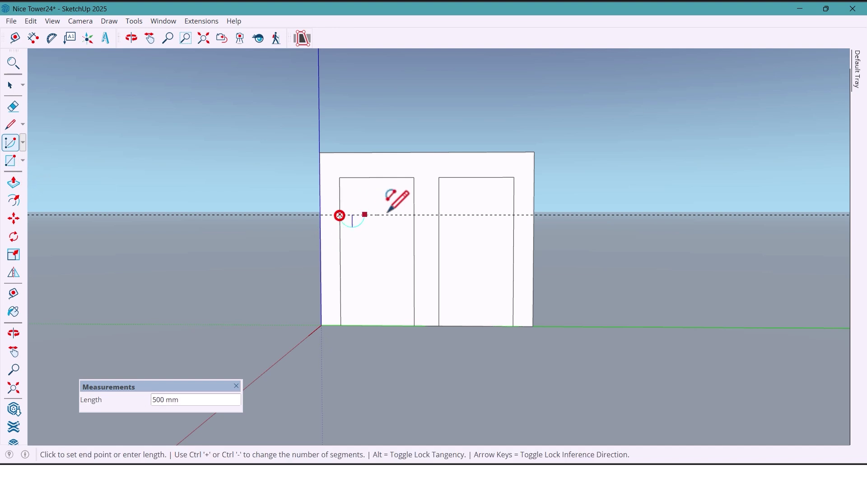
{"action": "left_click", "coordinate": [414, 214]}
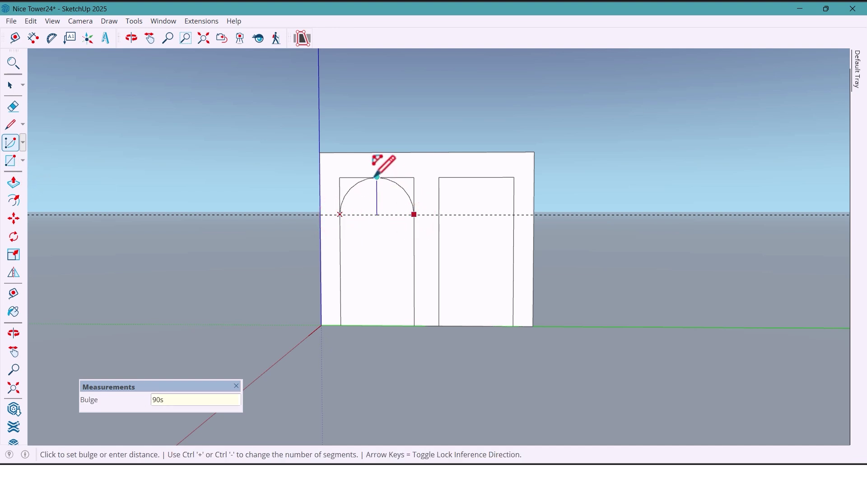
{"action": "left_click", "coordinate": [377, 178]}
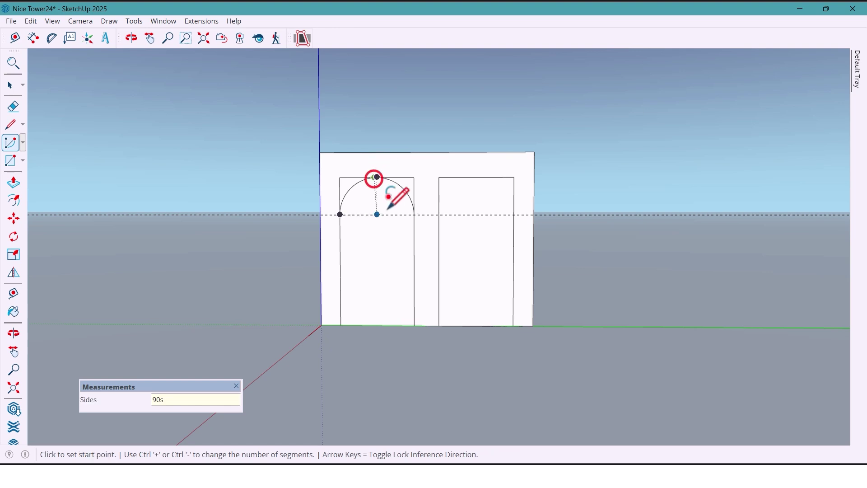
{"action": "left_click", "coordinate": [439, 214]}
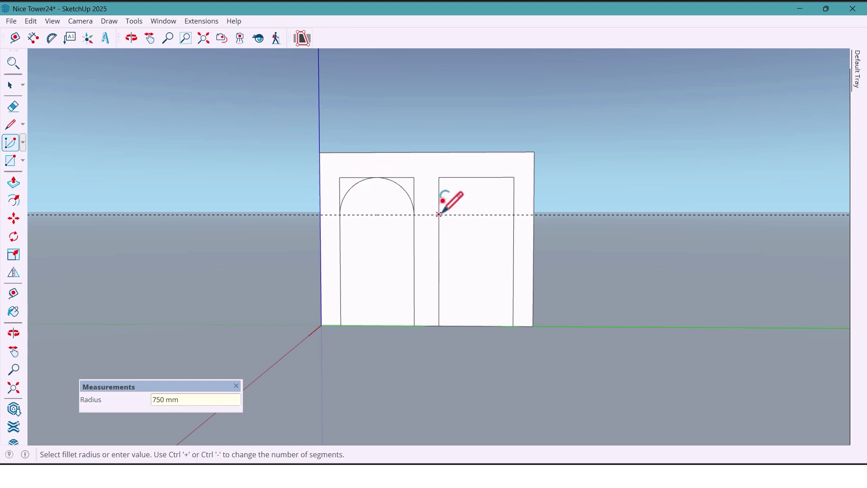
{"action": "left_click", "coordinate": [452, 202]}
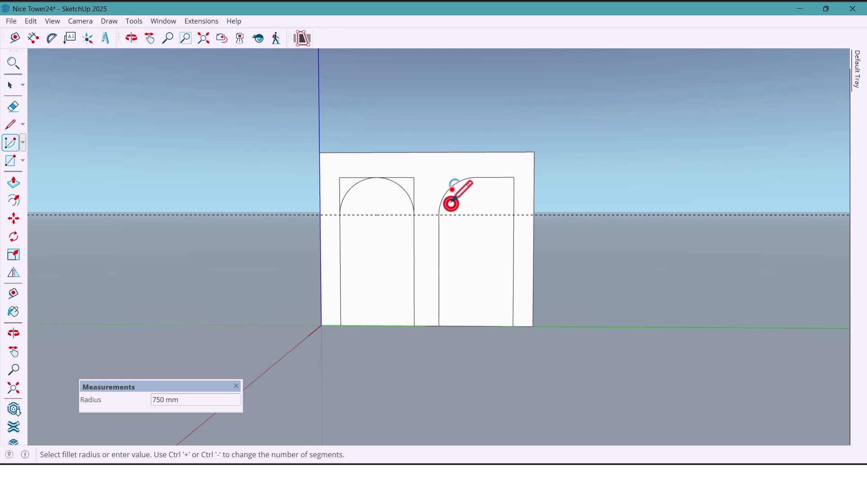
{"action": "left_click", "coordinate": [501, 199]}
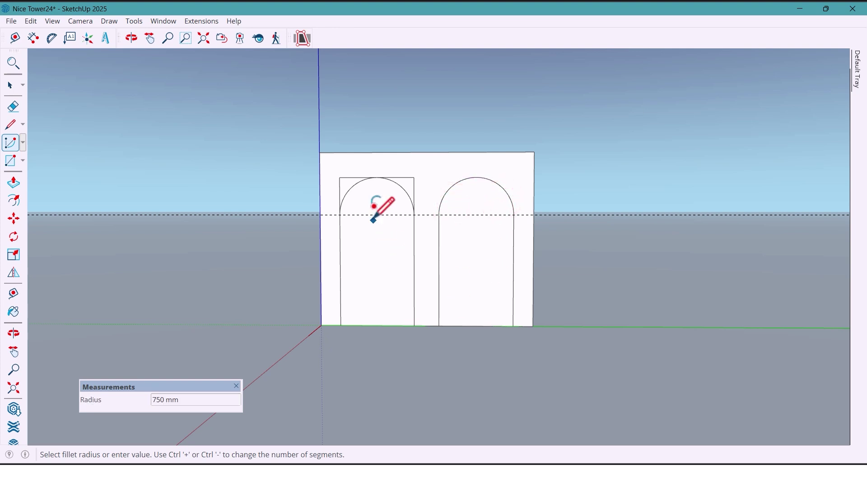
- Erase the leftover top edge and corner lines above the left arch
{"action": "left_click", "coordinate": [13, 107]}
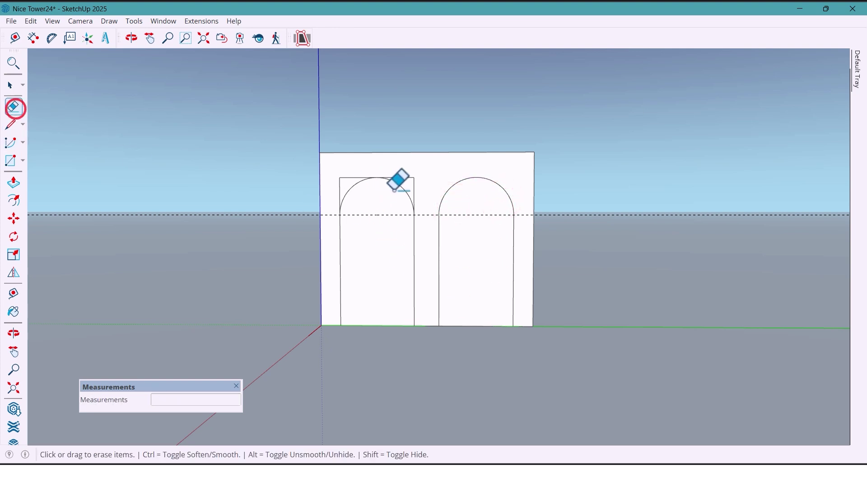
{"action": "left_click", "coordinate": [408, 177]}
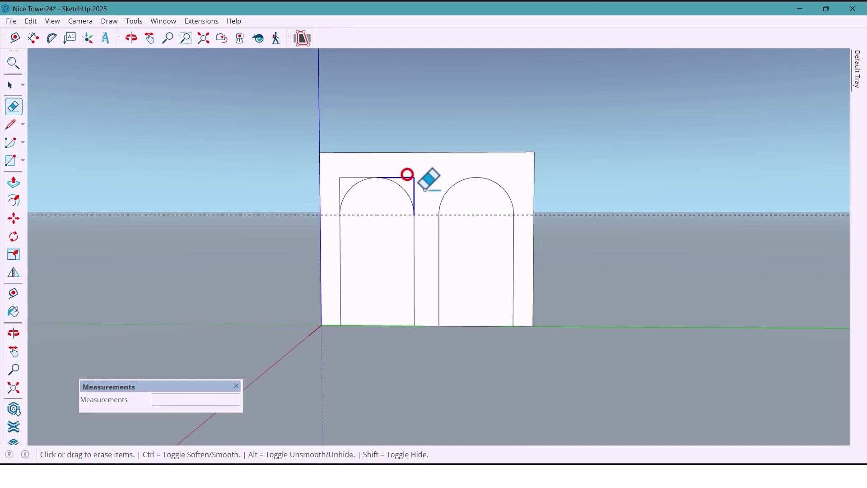
{"action": "left_click", "coordinate": [349, 171]}
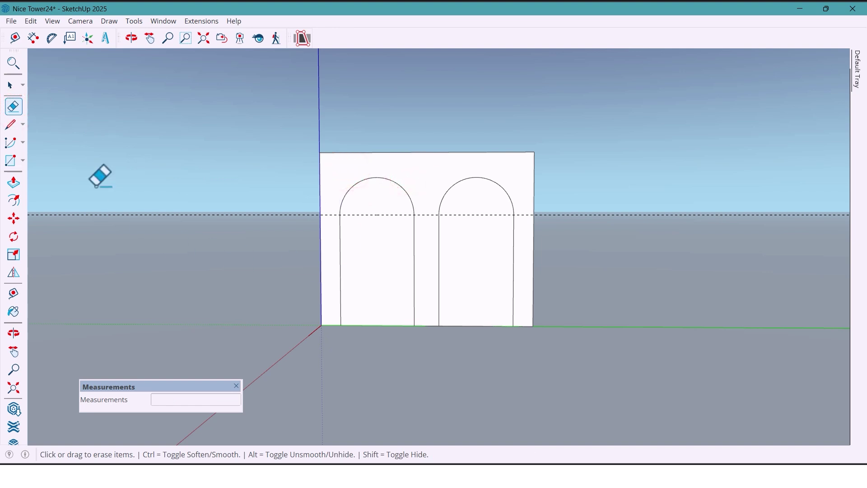
{"action": "left_click", "coordinate": [9, 86]}
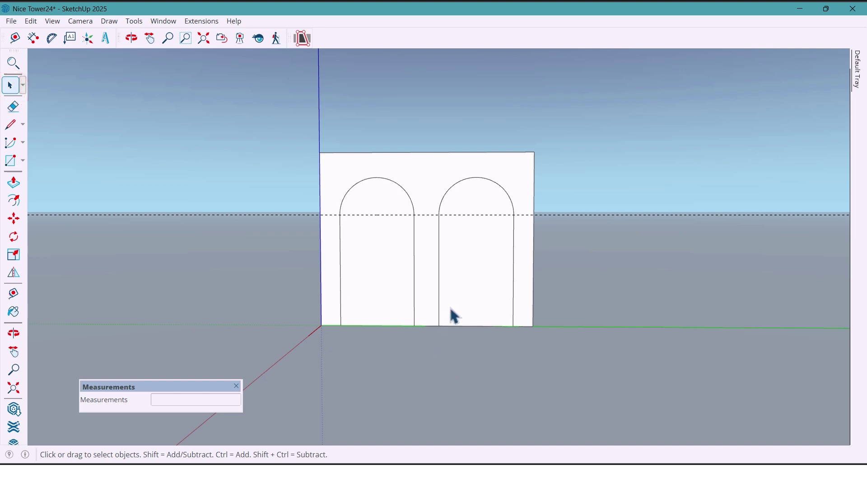
- Copy the right arch 1000 mm to the left so it overlaps both arches
{"action": "left_click", "coordinate": [456, 252]}
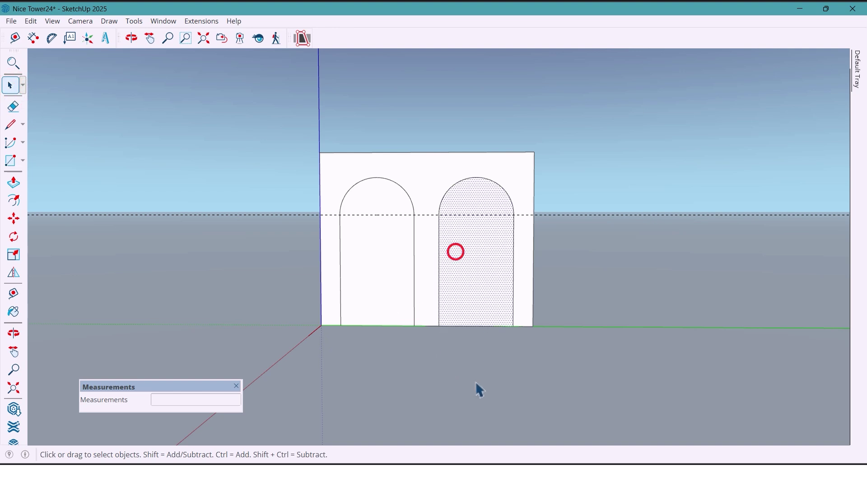
{"action": "left_click", "coordinate": [17, 220]}
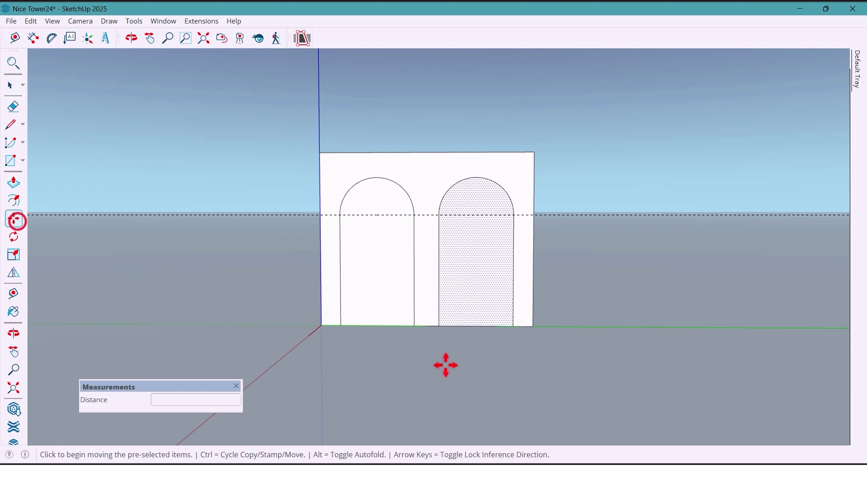
{"action": "key", "text": "ctrl"}
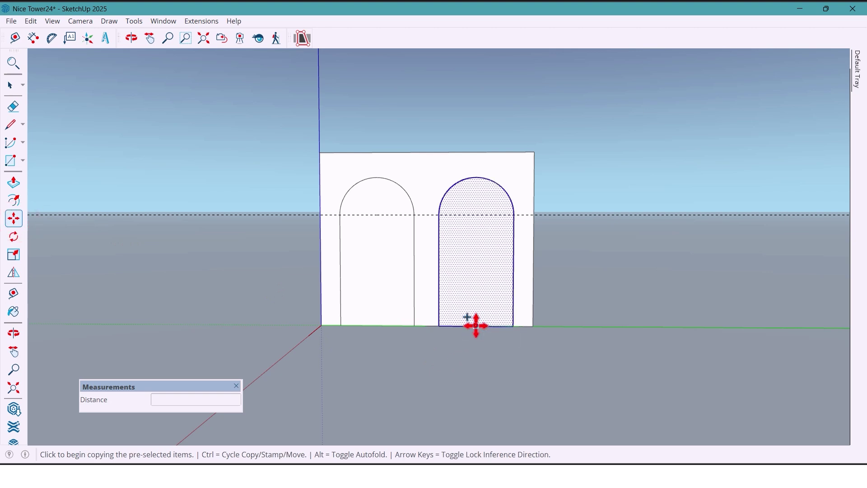
{"action": "left_click", "coordinate": [476, 326]}
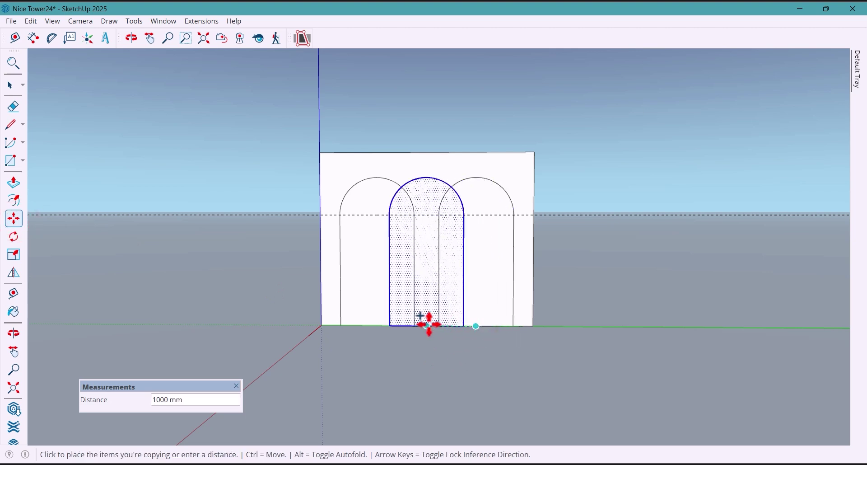
{"action": "left_click", "coordinate": [427, 325]}
{"action": "key", "text": "space"}
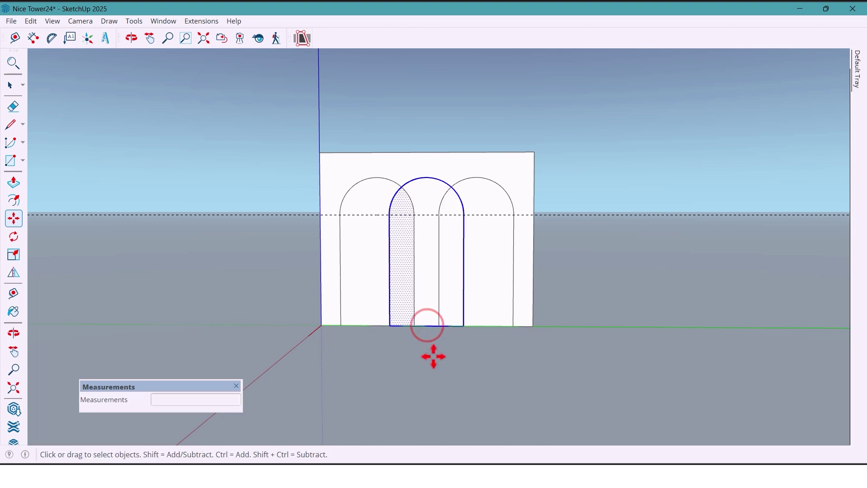
- Erase the horizontal 750 mm guide line
{"action": "left_click", "coordinate": [11, 112]}
{"action": "left_click", "coordinate": [253, 203]}
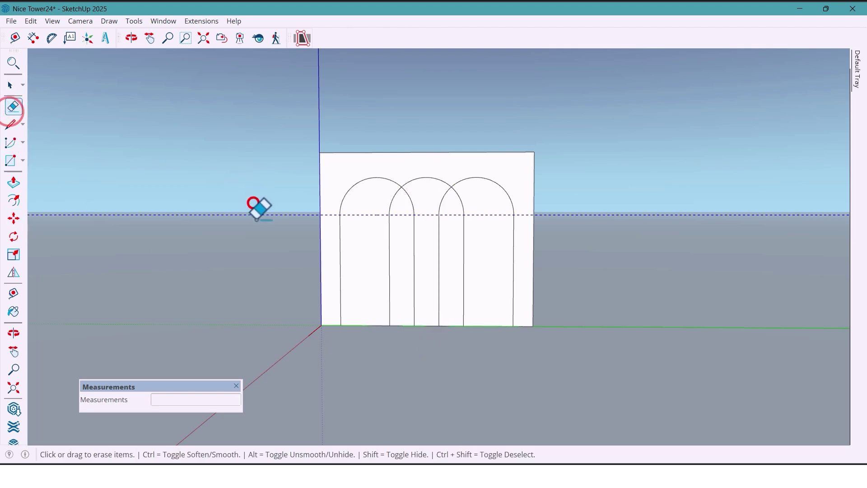
{"action": "key", "text": "space"}
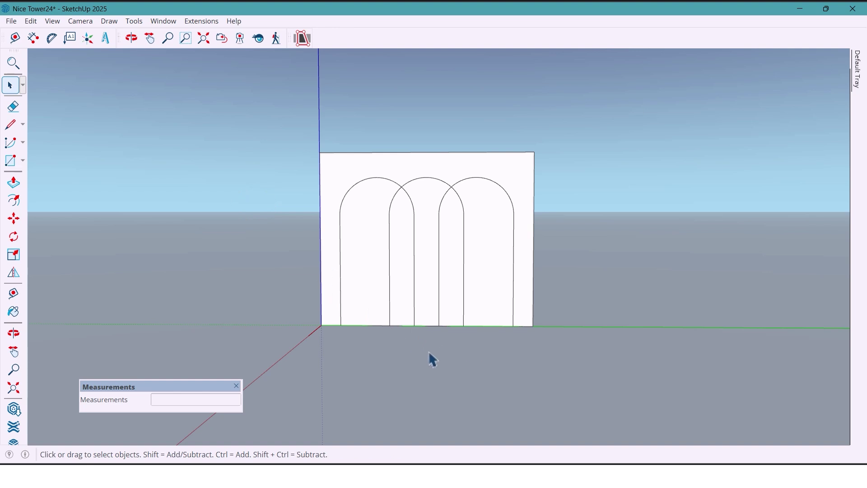
{"action": "scroll", "coordinate": [286, 227], "scroll_direction": "up", "scroll_amount": 2}
- Offset the left and right pointed arch faces inward by 30 mm
{"action": "left_click", "coordinate": [14, 200]}
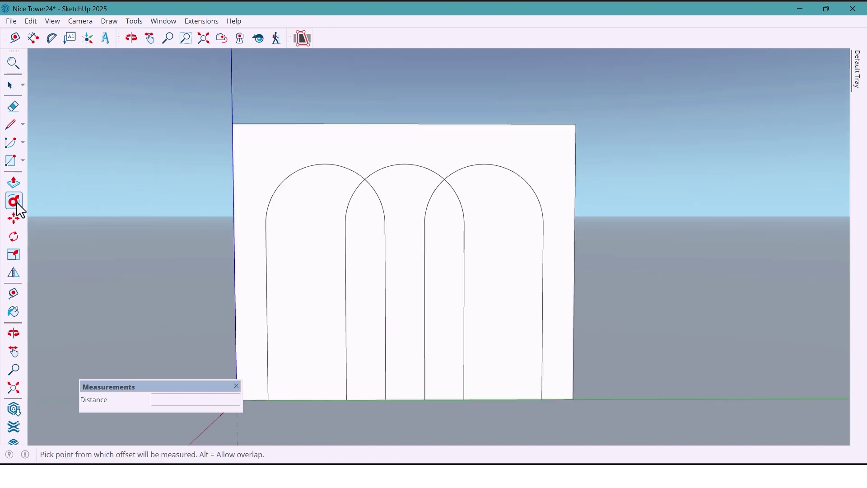
{"action": "left_click", "coordinate": [360, 245]}
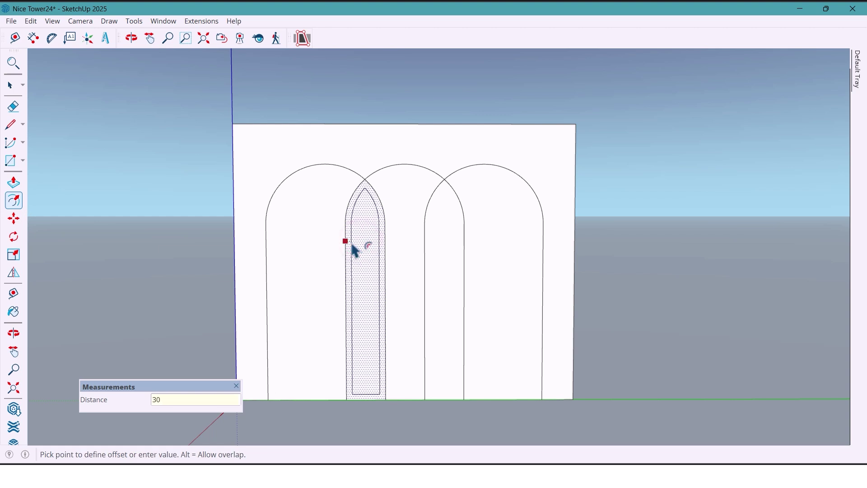
{"action": "left_click", "coordinate": [353, 245]}
{"action": "left_click", "coordinate": [435, 239]}
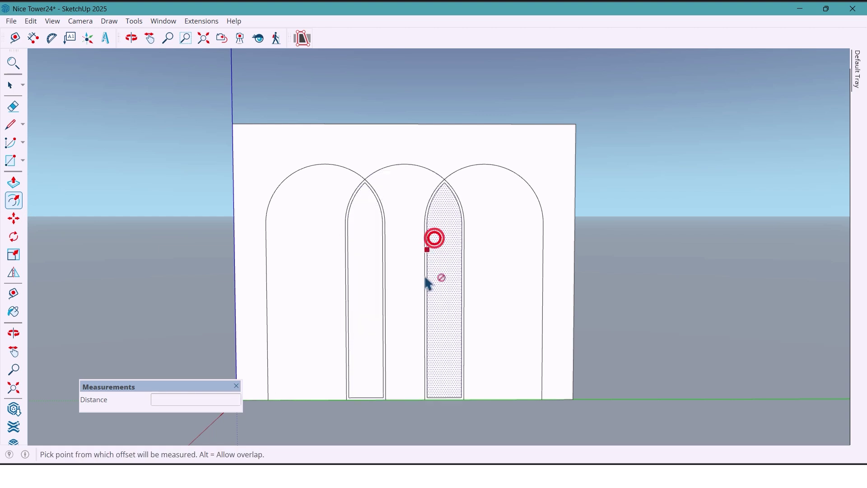
{"action": "middle_click_drag", "start_coordinate": [428, 284], "coordinate": [402, 290]}
{"action": "key", "text": "space"}
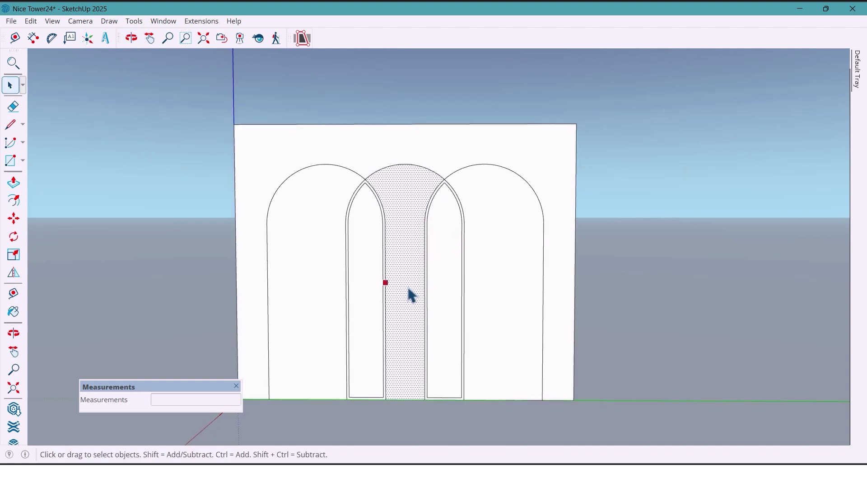
- Move the bottom edges of both inset lancet outlines down onto the ground line
{"action": "scroll", "coordinate": [384, 399], "scroll_direction": "up", "scroll_amount": 5}
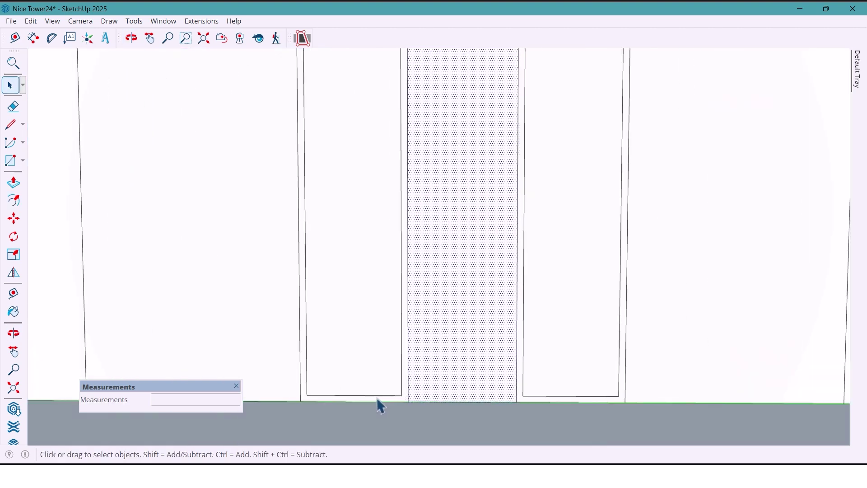
{"action": "left_click", "coordinate": [376, 395]}
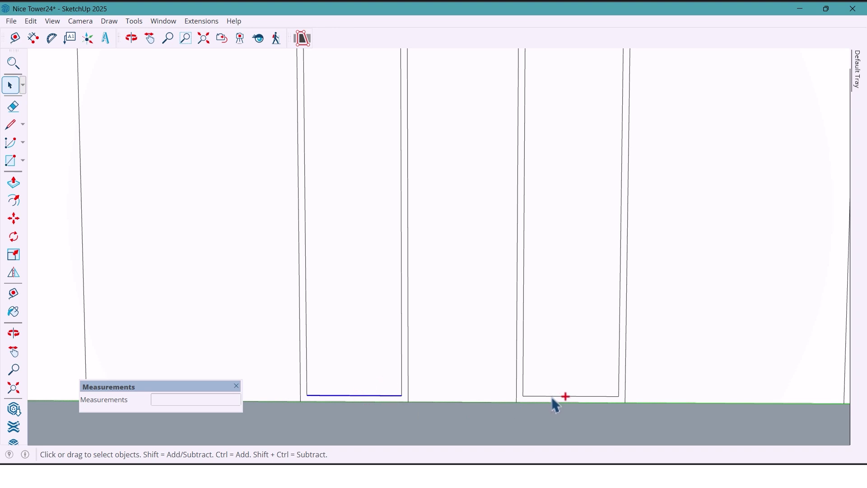
{"action": "key", "text": "m"}
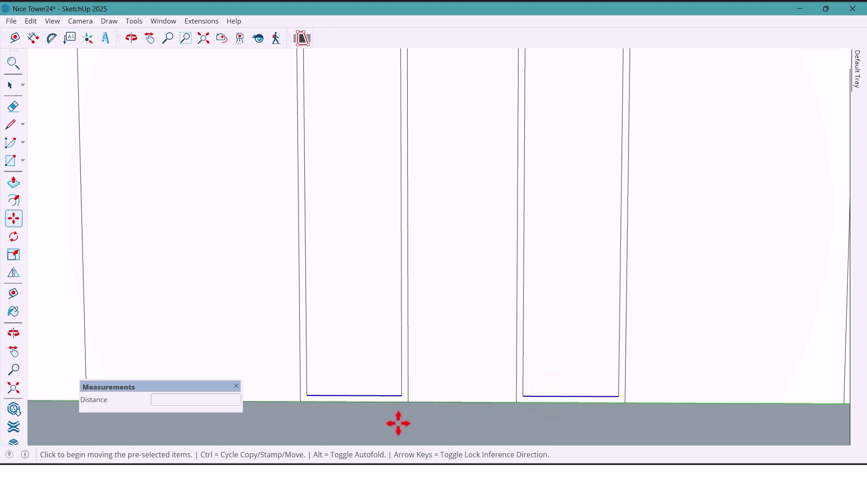
{"action": "scroll", "coordinate": [396, 408], "scroll_direction": "up", "scroll_amount": 4}
{"action": "left_click", "coordinate": [411, 380]}
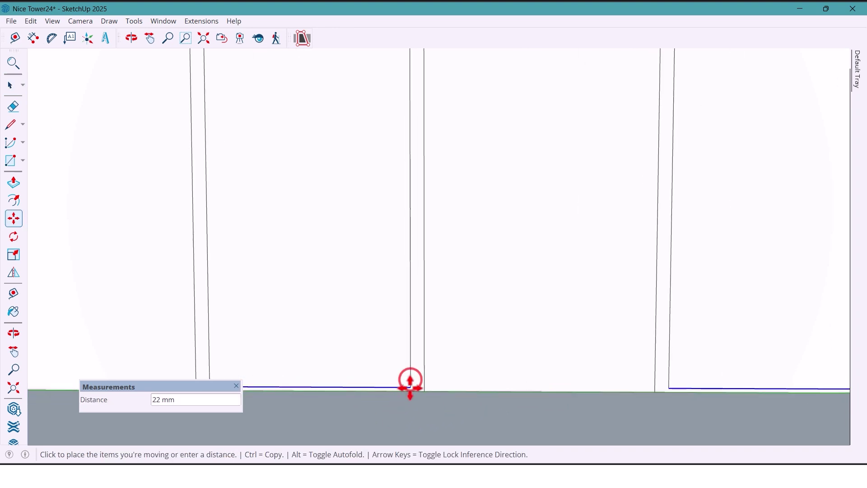
{"action": "left_click", "coordinate": [410, 390]}
{"action": "scroll", "coordinate": [394, 319], "scroll_direction": "down", "scroll_amount": 3}
{"action": "scroll", "coordinate": [394, 319], "scroll_direction": "down", "scroll_amount": 5}
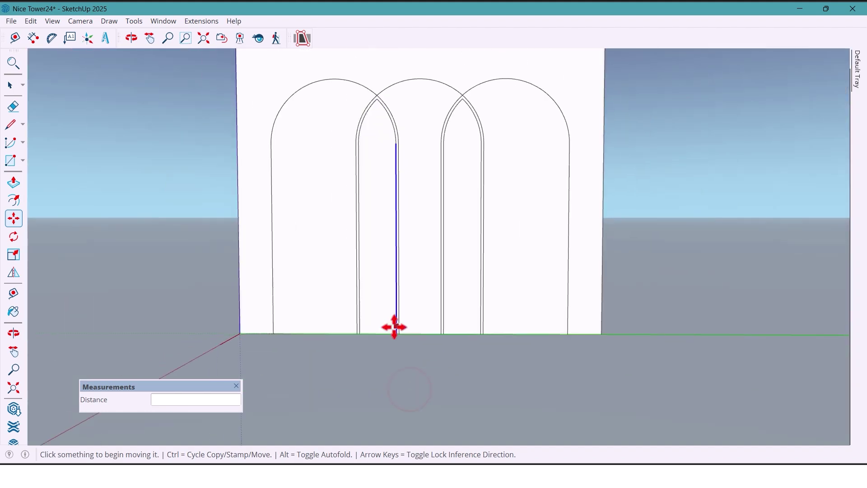
{"action": "middle_click_drag", "start_coordinate": [436, 267], "coordinate": [440, 286], "text": "shift"}
{"action": "key", "text": "space"}
{"action": "middle_click_drag", "start_coordinate": [557, 314], "coordinate": [527, 316]}
{"action": "scroll", "coordinate": [389, 189], "scroll_direction": "up", "scroll_amount": 3}
{"action": "scroll", "coordinate": [388, 190], "scroll_direction": "down", "scroll_amount": 1}
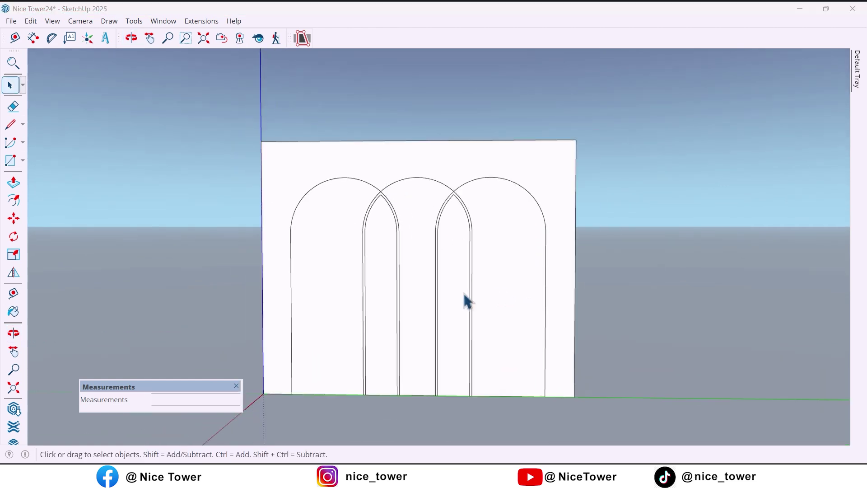
- Push/Pull the wall surround out 70 mm
{"action": "left_click", "coordinate": [17, 186]}
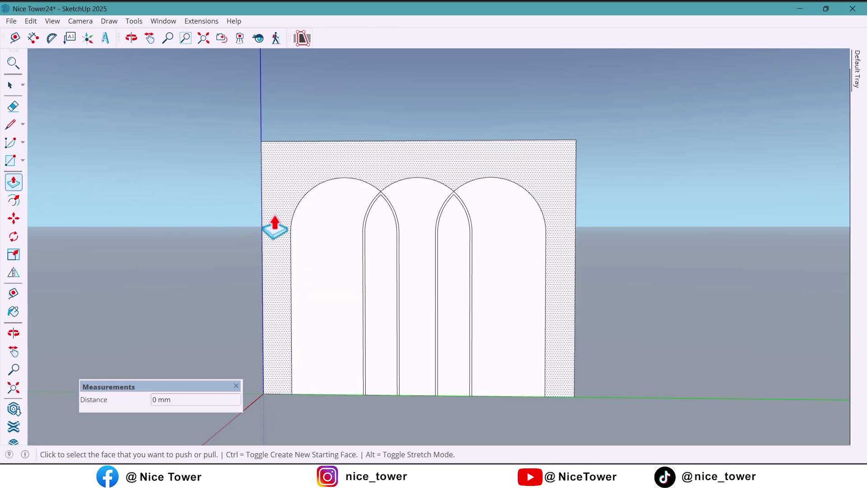
{"action": "left_click", "coordinate": [274, 216]}
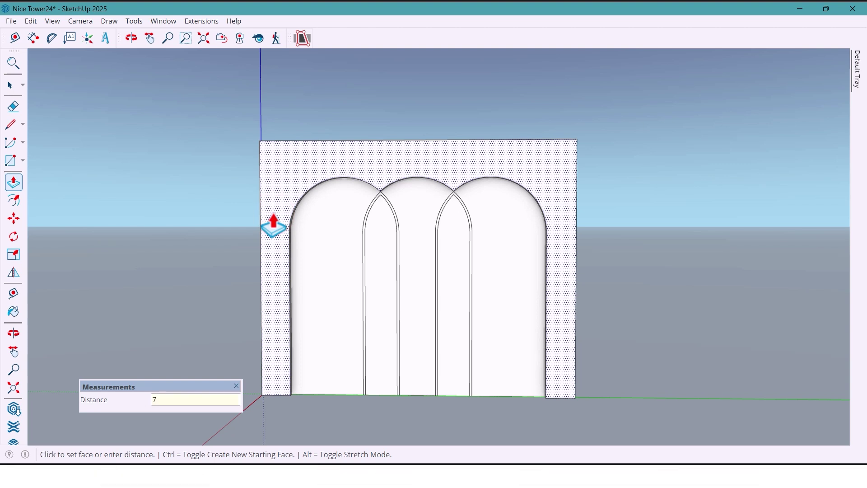
{"action": "key", "text": "Return"}
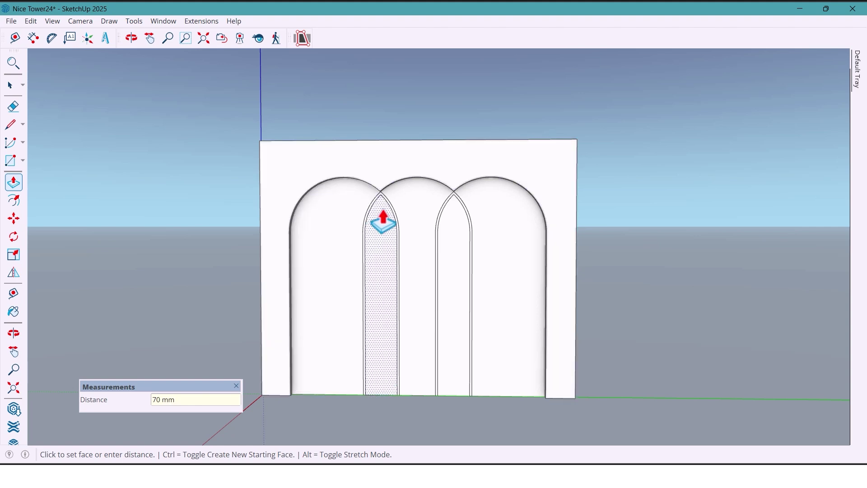
{"action": "scroll", "coordinate": [383, 218], "scroll_direction": "up", "scroll_amount": 5}
{"action": "middle_click_drag", "start_coordinate": [385, 210], "coordinate": [327, 194]}
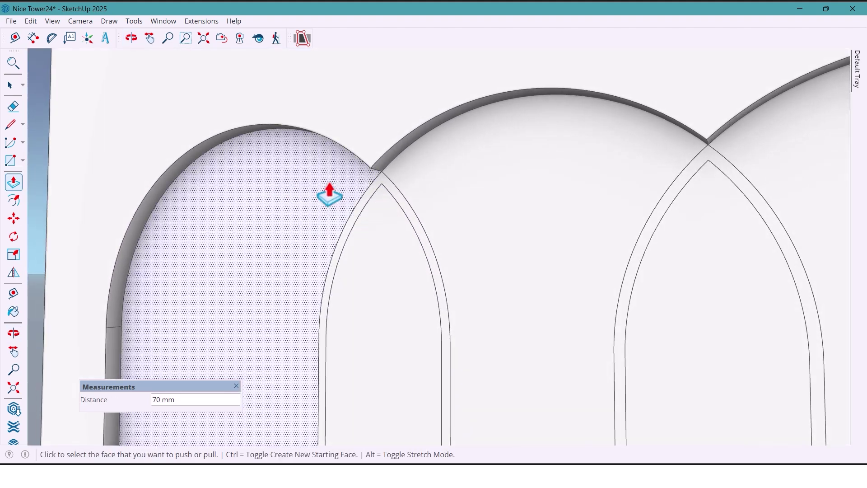
- Repeat the 70 mm pull on the middle and right arch border strips
{"action": "double_click", "coordinate": [385, 186]}
{"action": "scroll", "coordinate": [383, 185], "scroll_direction": "down", "scroll_amount": 3}
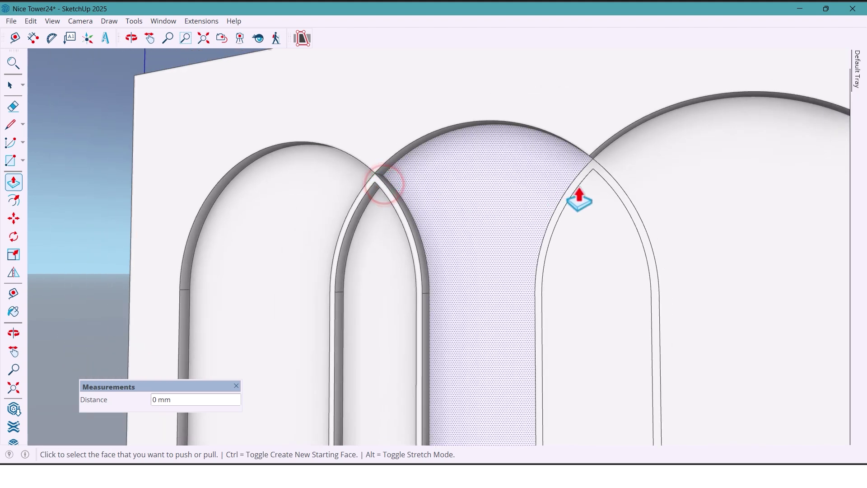
{"action": "double_click", "coordinate": [578, 185]}
{"action": "scroll", "coordinate": [577, 185], "scroll_direction": "down", "scroll_amount": 3}
{"action": "mouse_move", "coordinate": [489, 202]}
{"action": "middle_mouse_down"}
{"action": "mouse_move", "coordinate": [544, 222]}
{"action": "mouse_move", "coordinate": [489, 202]}
{"action": "mouse_move", "coordinate": [453, 199]}
{"action": "mouse_move", "coordinate": [549, 207]}
{"action": "mouse_move", "coordinate": [449, 203]}
{"action": "mouse_move", "coordinate": [461, 208]}
{"action": "middle_mouse_up"}
{"action": "double_click", "coordinate": [491, 199]}
{"action": "scroll", "coordinate": [489, 199], "scroll_direction": "down", "scroll_amount": 5}
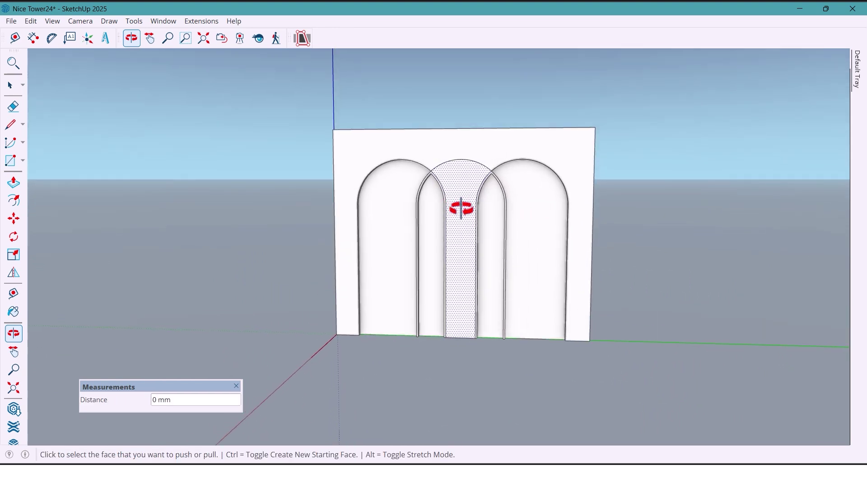
{"action": "left_click", "coordinate": [13, 85]}
{"action": "mouse_move", "coordinate": [582, 300]}
{"action": "middle_mouse_down"}
{"action": "mouse_move", "coordinate": [454, 289]}
{"action": "mouse_move", "coordinate": [595, 297]}
{"action": "middle_mouse_up"}
{"action": "middle_click_drag", "start_coordinate": [456, 294], "coordinate": [409, 314]}
{"action": "scroll", "coordinate": [436, 311], "scroll_direction": "up", "scroll_amount": 2}
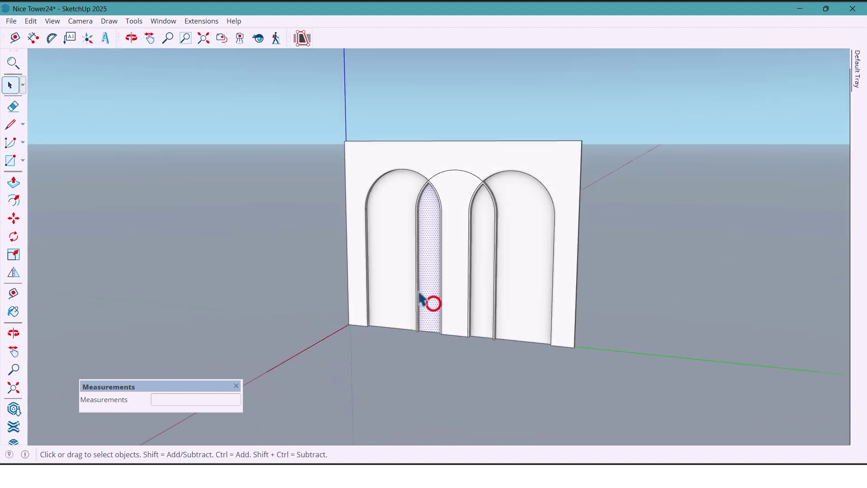
- Copy the left pointed arch face forward off the wall and paste in the perforated lattice panel
{"action": "middle_click_drag", "start_coordinate": [389, 340], "coordinate": [399, 342]}
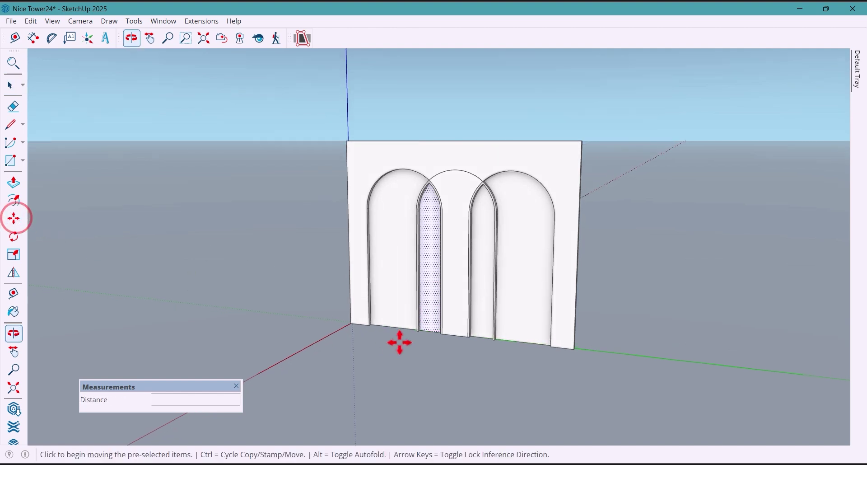
{"action": "left_click", "coordinate": [422, 337]}
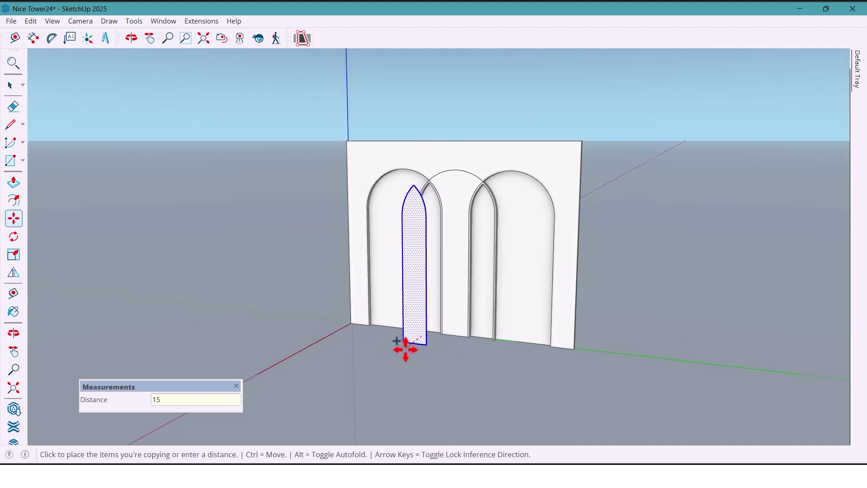
{"action": "middle_click_drag", "start_coordinate": [400, 348], "coordinate": [449, 369]}
{"action": "key", "text": "o"}
{"action": "left_click_drag", "start_coordinate": [449, 370], "coordinate": [453, 370]}
{"action": "key", "text": "ctrl+v"}
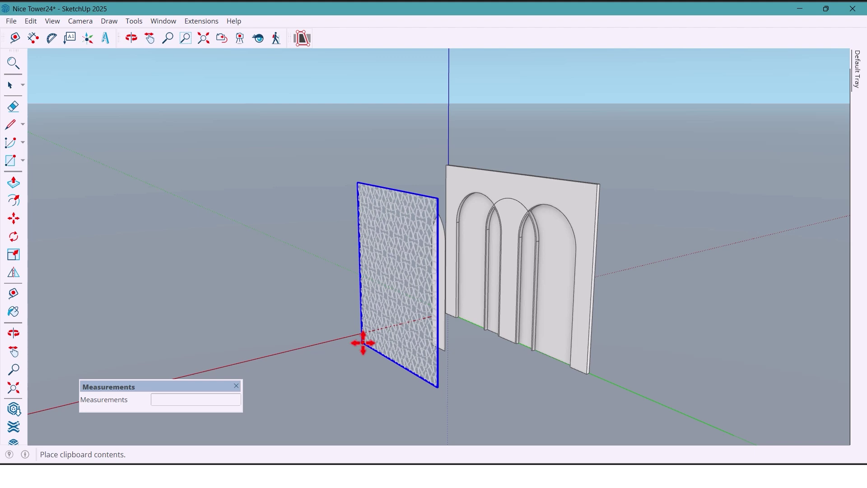
- Place the pasted lattice panel in front of the pointed arch copy
{"action": "left_click", "coordinate": [363, 343]}
{"action": "middle_click_drag", "start_coordinate": [532, 359], "coordinate": [496, 409]}
{"action": "middle_click_drag", "start_coordinate": [432, 276], "coordinate": [436, 284]}
{"action": "key", "text": "space"}
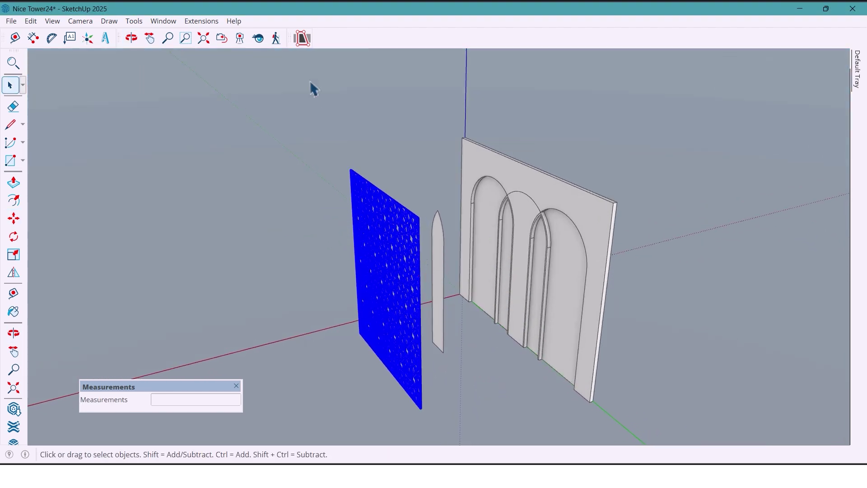
- Trim the lattice panel to the pointed arch shape with Trim by Face
{"action": "left_click_drag", "start_coordinate": [290, 39], "coordinate": [287, 118]}
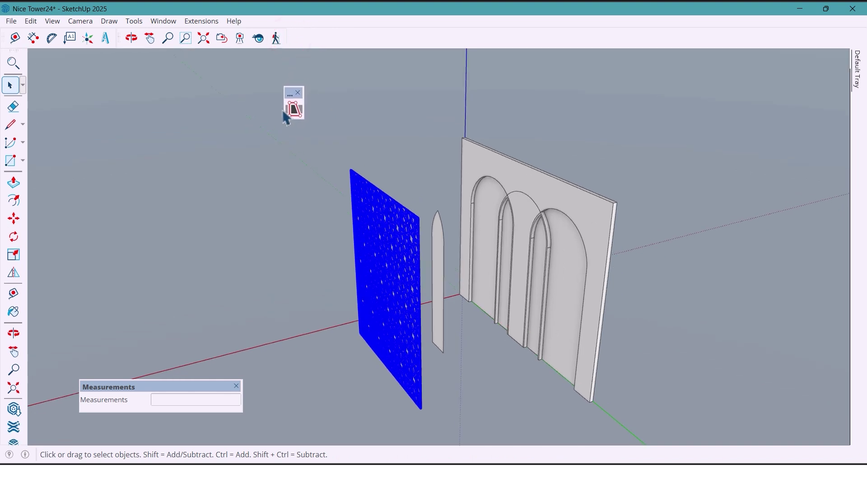
{"action": "left_click", "coordinate": [295, 110]}
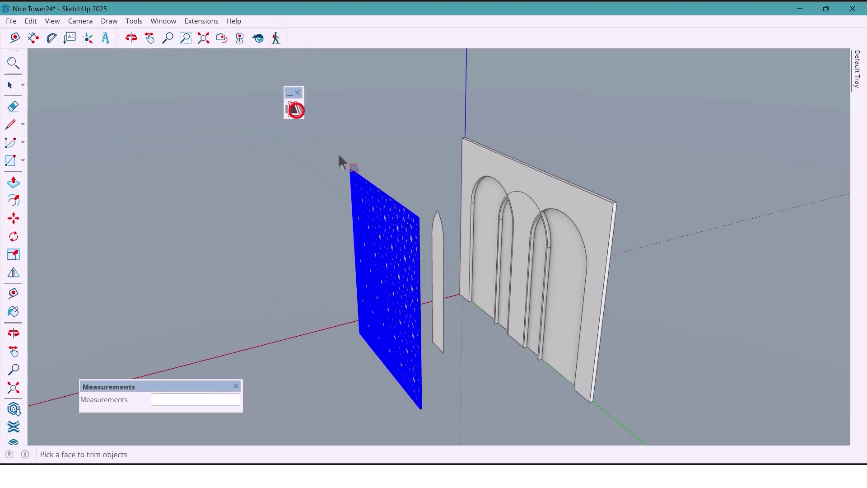
{"action": "left_click", "coordinate": [438, 294]}
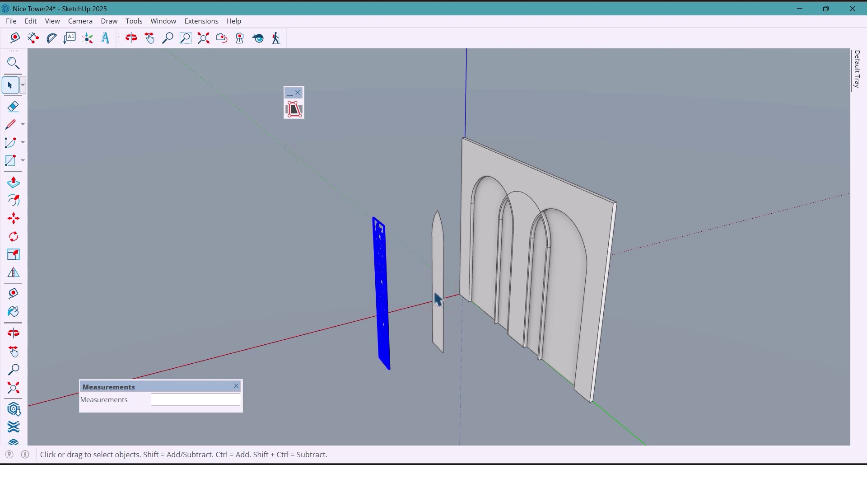
{"action": "middle_click_drag", "start_coordinate": [434, 290], "coordinate": [459, 287]}
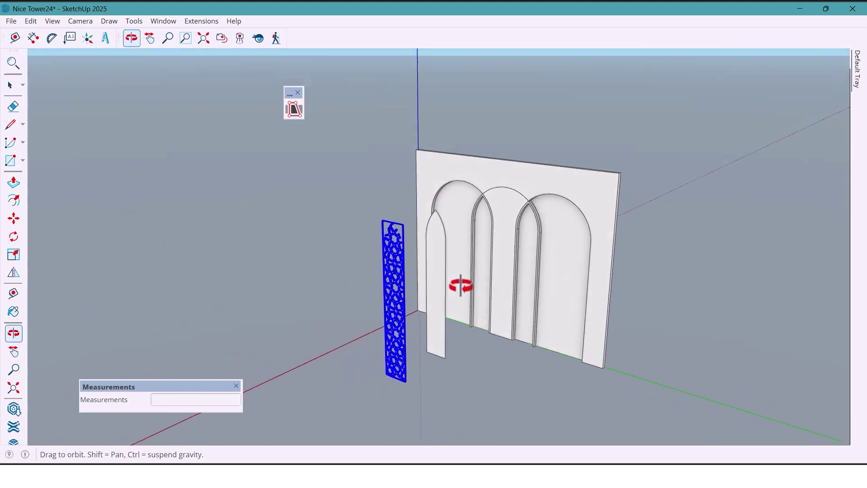
- Move the lattice panel to the wall, snapping its corner to the left arch opening's corner
{"action": "left_click", "coordinate": [440, 303]}
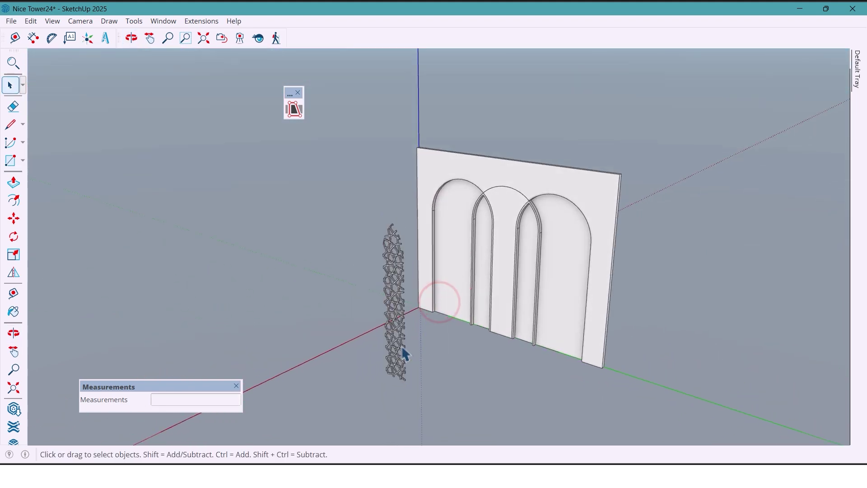
{"action": "scroll", "coordinate": [413, 388], "scroll_direction": "up", "scroll_amount": 10}
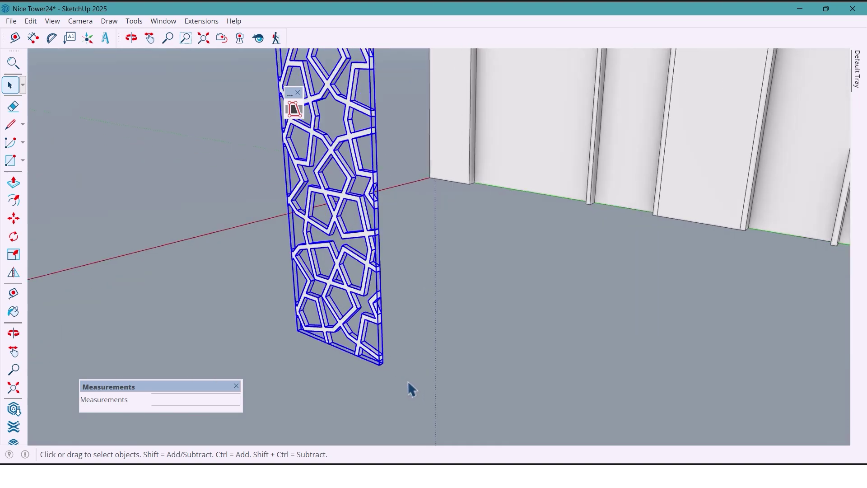
{"action": "left_click", "coordinate": [378, 357]}
{"action": "scroll", "coordinate": [380, 359], "scroll_direction": "down", "scroll_amount": 3}
{"action": "middle_click_drag", "start_coordinate": [379, 358], "coordinate": [456, 258]}
{"action": "scroll", "coordinate": [478, 249], "scroll_direction": "up", "scroll_amount": 3}
{"action": "scroll", "coordinate": [590, 228], "scroll_direction": "up", "scroll_amount": 2}
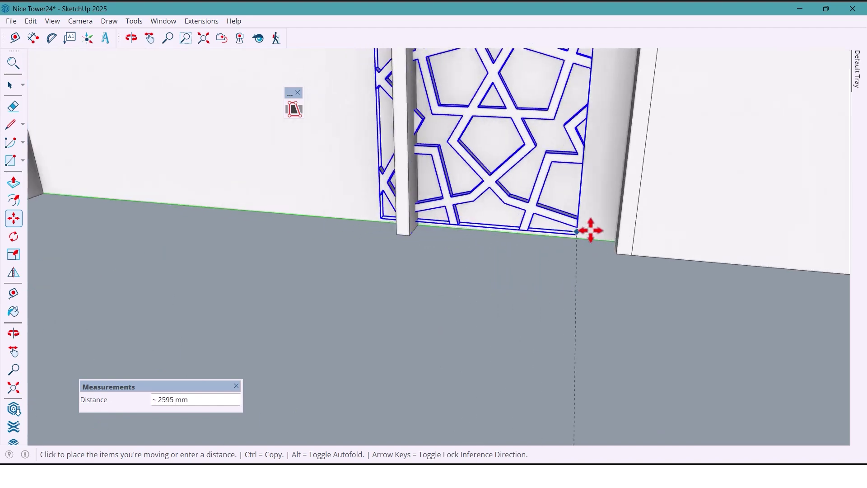
{"action": "scroll", "coordinate": [612, 240], "scroll_direction": "up", "scroll_amount": 3}
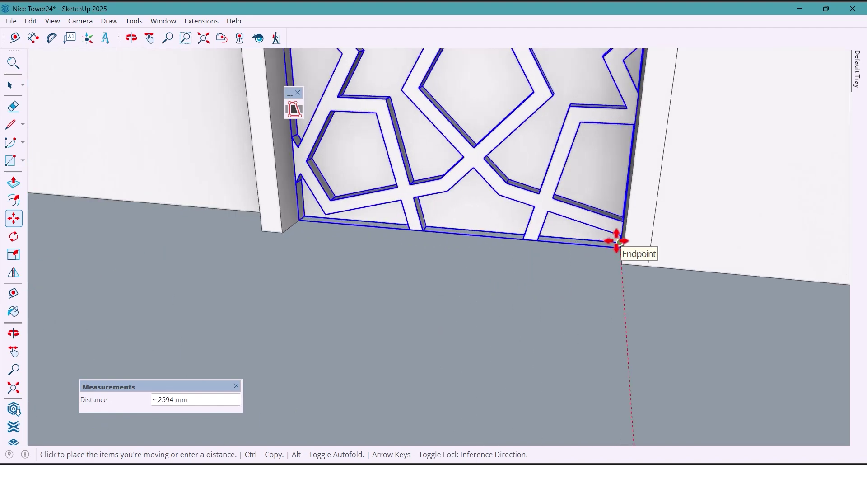
{"action": "left_click", "coordinate": [616, 240]}
{"action": "scroll", "coordinate": [440, 305], "scroll_direction": "down", "scroll_amount": 5}
{"action": "scroll", "coordinate": [438, 310], "scroll_direction": "up", "scroll_amount": 3}
{"action": "scroll", "coordinate": [439, 311], "scroll_direction": "down", "scroll_amount": 3}
- Finish the move and dock the floating Flip toolbar out of the model view
{"action": "middle_click_drag", "start_coordinate": [439, 312], "coordinate": [434, 292]}
{"action": "scroll", "coordinate": [434, 292], "scroll_direction": "down", "scroll_amount": 1}
{"action": "key", "text": "space"}
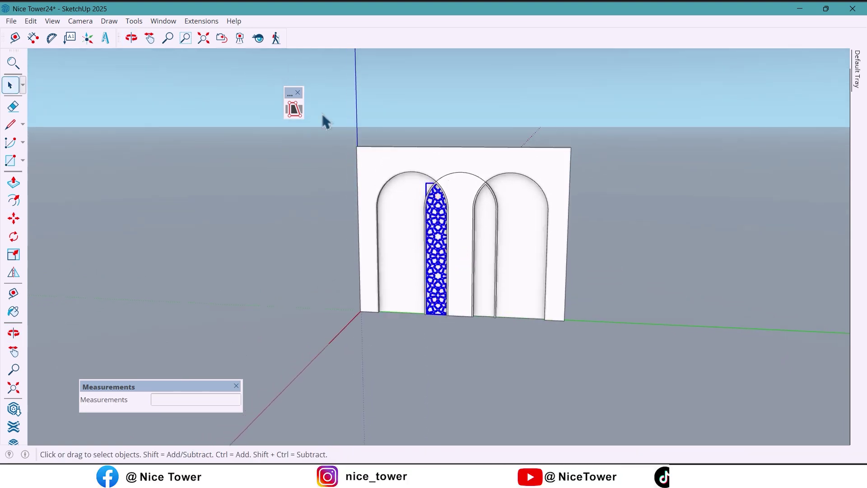
{"action": "left_click_drag", "start_coordinate": [289, 89], "coordinate": [302, 28]}
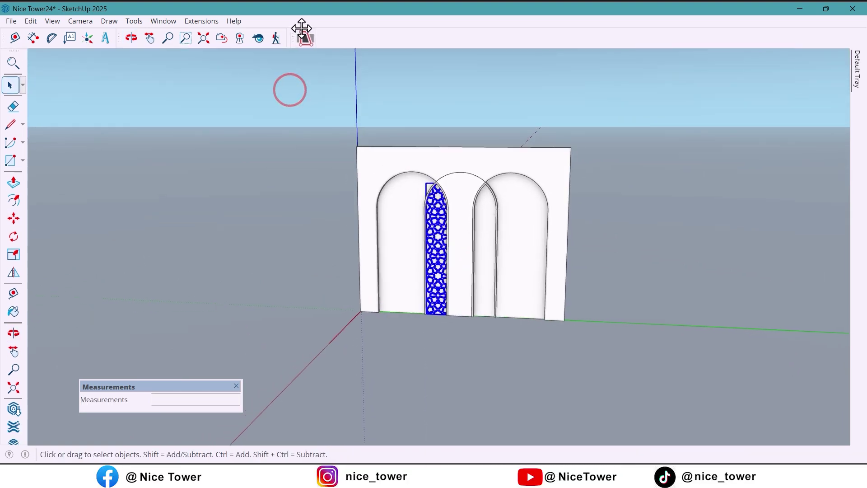
{"action": "middle_click_drag", "start_coordinate": [455, 243], "coordinate": [443, 276]}
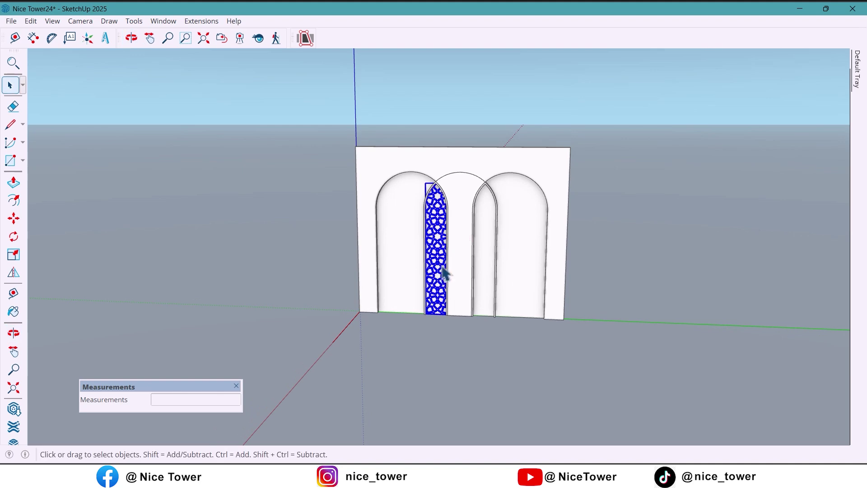
- Flip-copy the lattice panel across the wall's midpoint plane into the right arch opening
{"action": "scroll", "coordinate": [445, 273], "scroll_direction": "up", "scroll_amount": 1}
{"action": "left_click", "coordinate": [13, 272]}
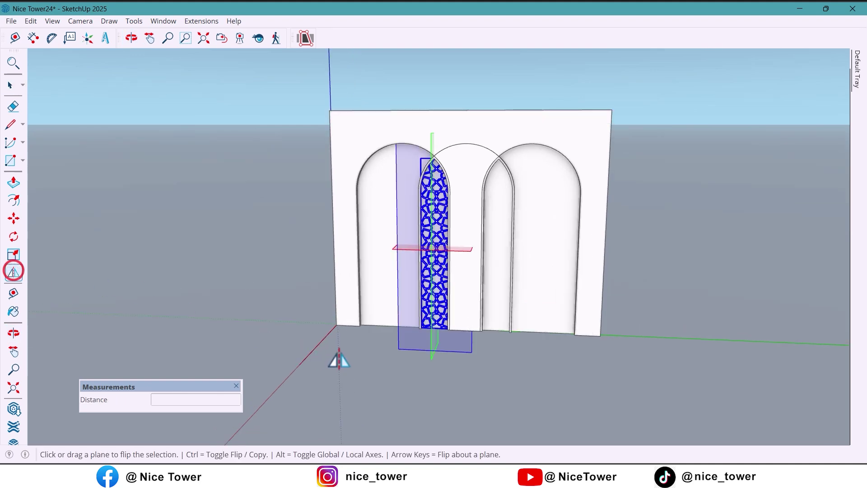
{"action": "scroll", "coordinate": [434, 363], "scroll_direction": "up", "scroll_amount": 2}
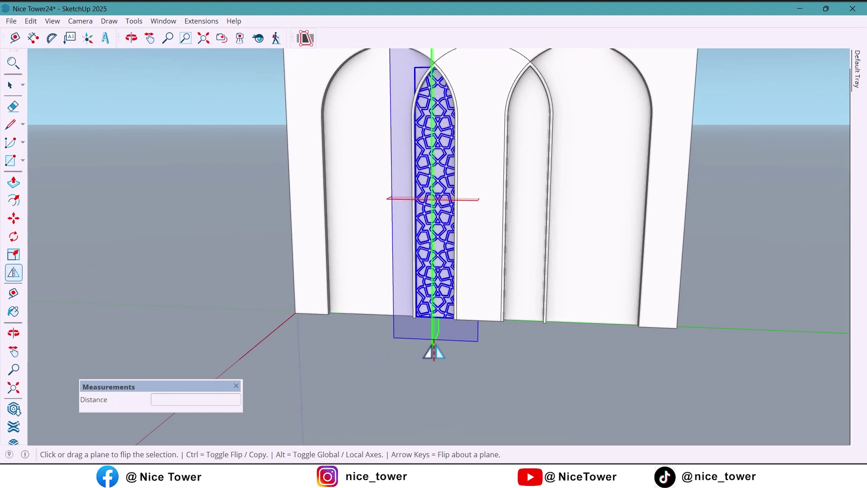
{"action": "left_click", "coordinate": [478, 332]}
{"action": "scroll", "coordinate": [433, 354], "scroll_direction": "down", "scroll_amount": 4}
{"action": "key", "text": "space"}
{"action": "left_click", "coordinate": [468, 383]}
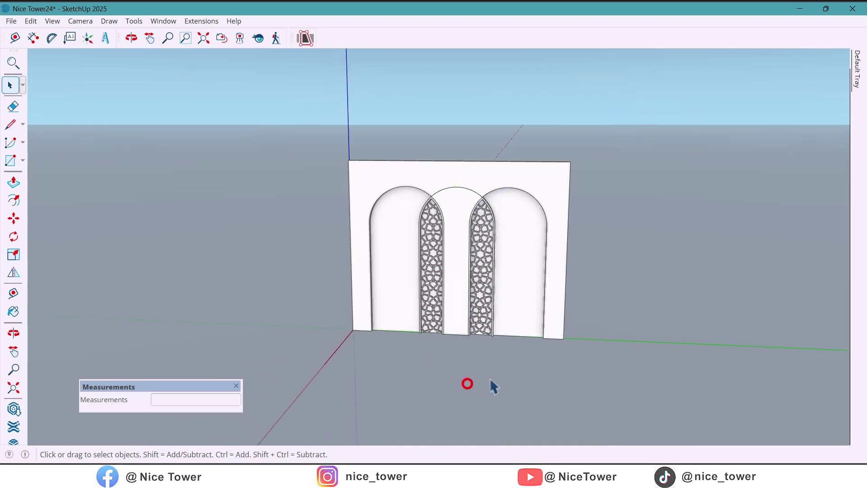
- Orbit around the arched wall to check both lattice screens
{"action": "middle_click_drag", "start_coordinate": [495, 386], "coordinate": [469, 349]}
{"action": "scroll", "coordinate": [480, 220], "scroll_direction": "up", "scroll_amount": 5}
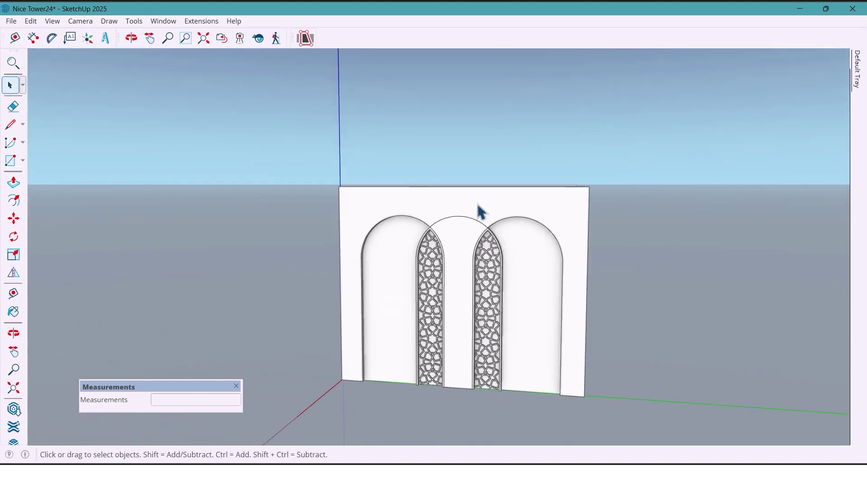
{"action": "middle_click_drag", "start_coordinate": [487, 259], "coordinate": [374, 243]}
{"action": "scroll", "coordinate": [489, 250], "scroll_direction": "down", "scroll_amount": 1}
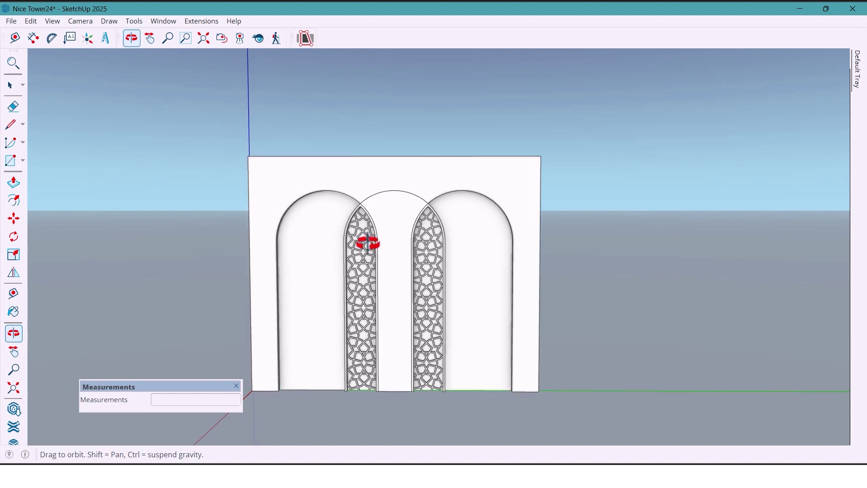
{"action": "mouse_move", "coordinate": [468, 264]}
{"action": "middle_mouse_down"}
{"action": "mouse_move", "coordinate": [408, 262]}
{"action": "mouse_move", "coordinate": [459, 262]}
{"action": "middle_mouse_up"}
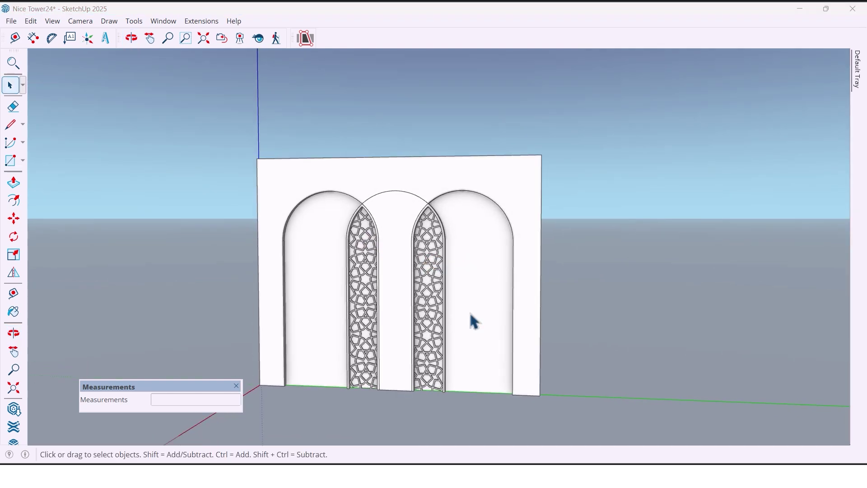
- Paint the wall's front face and both side arches' inner faces grey
{"action": "middle_click_drag", "start_coordinate": [469, 310], "coordinate": [482, 312]}
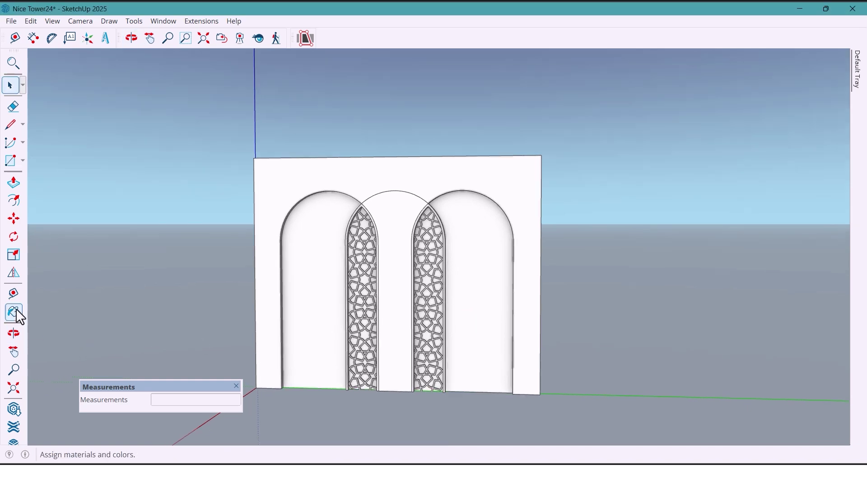
{"action": "middle_click_drag", "start_coordinate": [397, 311], "coordinate": [391, 328]}
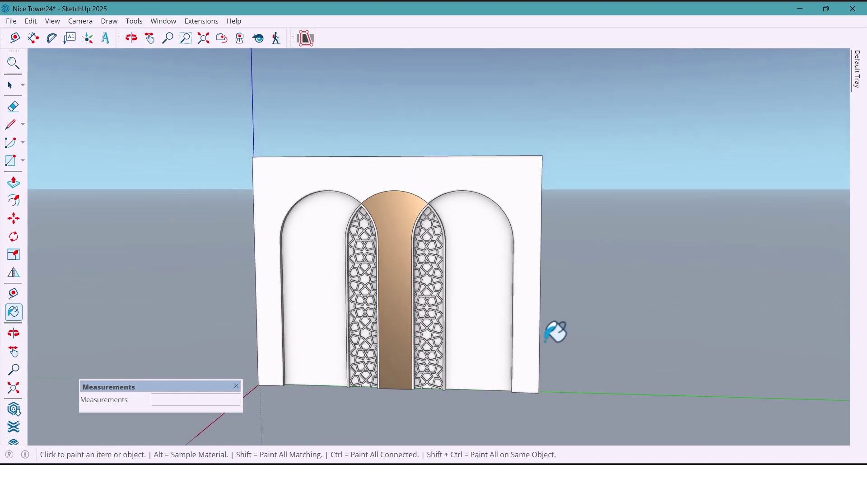
{"action": "middle_click_drag", "start_coordinate": [450, 314], "coordinate": [449, 310]}
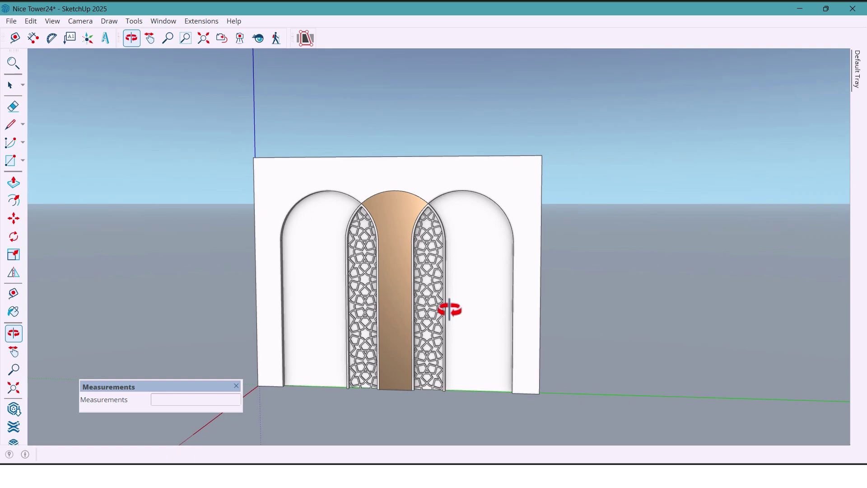
{"action": "left_click", "coordinate": [357, 169]}
{"action": "middle_click_drag", "start_coordinate": [463, 257], "coordinate": [466, 264]}
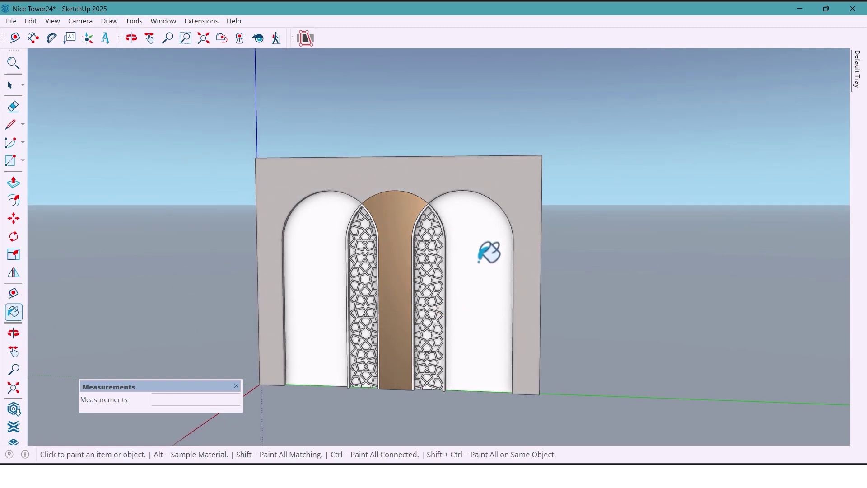
{"action": "left_click", "coordinate": [479, 261]}
{"action": "left_click", "coordinate": [314, 256]}
{"action": "middle_click_drag", "start_coordinate": [338, 271], "coordinate": [456, 246]}
{"action": "key", "text": "space"}
- Paint the right arch's inner face with the marble texture
{"action": "left_click", "coordinate": [17, 312]}
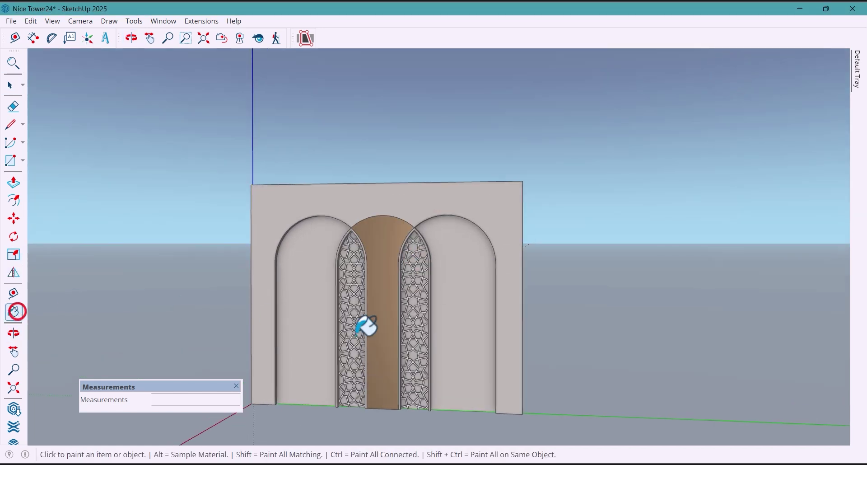
{"action": "left_click", "coordinate": [466, 283]}
{"action": "mouse_move", "coordinate": [474, 354]}
{"action": "middle_mouse_down"}
{"action": "mouse_move", "coordinate": [437, 364]}
{"action": "mouse_move", "coordinate": [454, 364]}
{"action": "middle_mouse_up"}
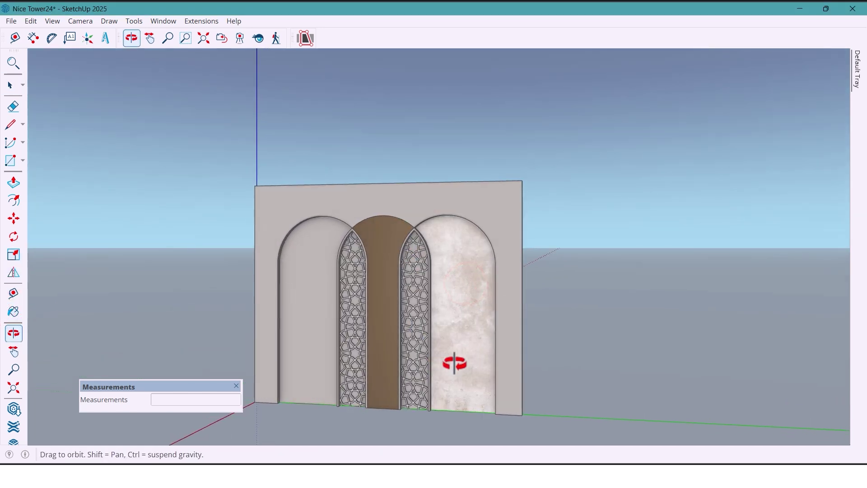
- Paint the left arch's inner face with the marble texture
{"action": "left_click", "coordinate": [325, 313]}
{"action": "mouse_move", "coordinate": [324, 312]}
{"action": "middle_mouse_down"}
{"action": "mouse_move", "coordinate": [354, 304]}
{"action": "mouse_move", "coordinate": [360, 320]}
{"action": "mouse_move", "coordinate": [427, 279]}
{"action": "mouse_move", "coordinate": [469, 290]}
{"action": "middle_mouse_up"}
{"action": "scroll", "coordinate": [436, 275], "scroll_direction": "down", "scroll_amount": 1}
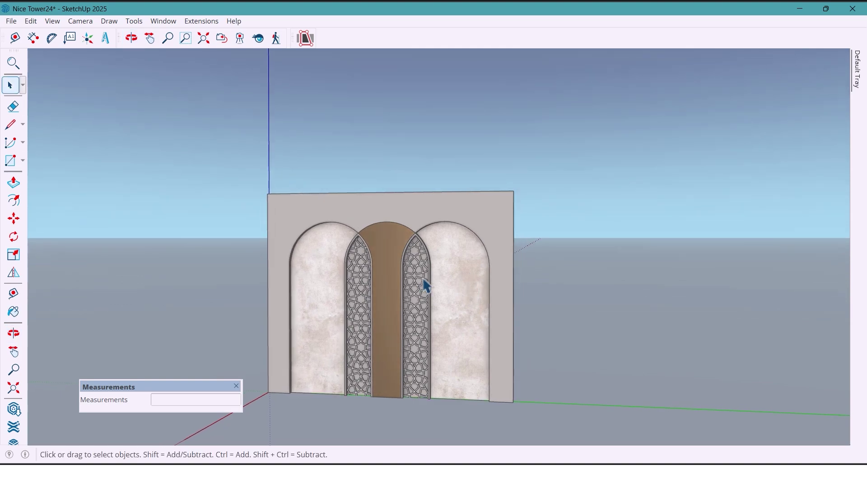
{"action": "scroll", "coordinate": [427, 285], "scroll_direction": "up", "scroll_amount": 10}
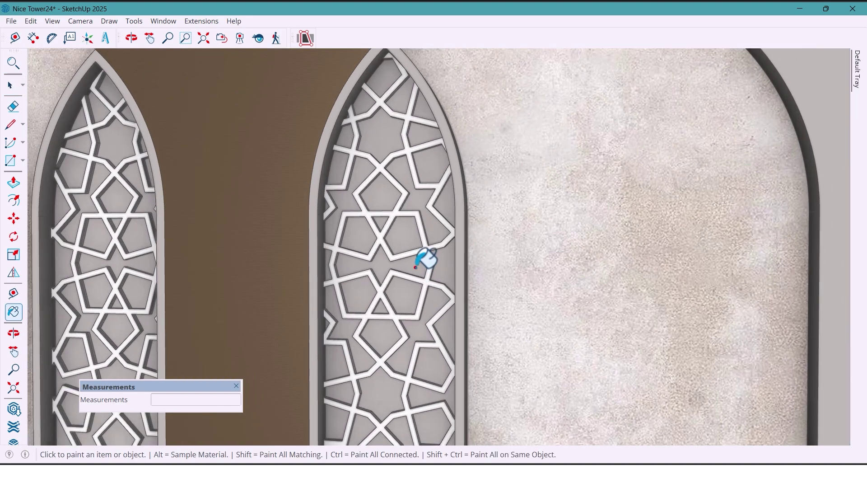
- Paint the right and left lattice panels with the stone material
{"action": "left_click", "coordinate": [418, 265]}
{"action": "scroll", "coordinate": [420, 261], "scroll_direction": "down", "scroll_amount": 5}
{"action": "left_click", "coordinate": [197, 246]}
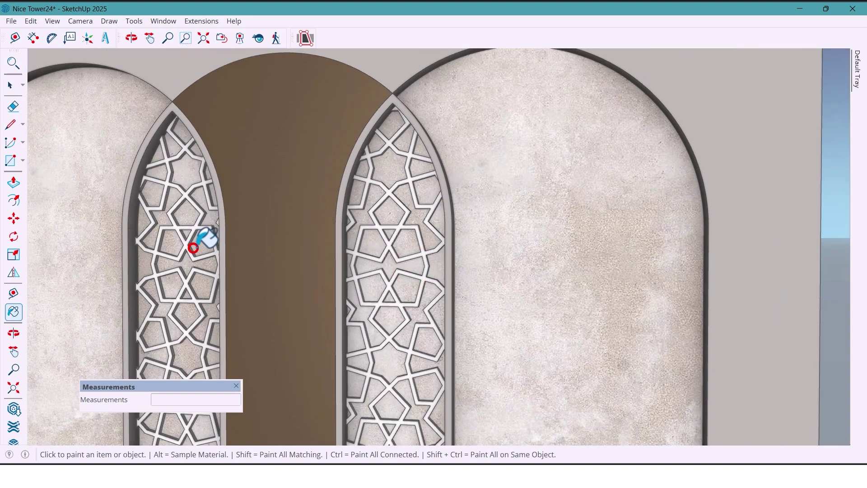
{"action": "scroll", "coordinate": [349, 208], "scroll_direction": "down", "scroll_amount": 6}
{"action": "key", "text": "space"}
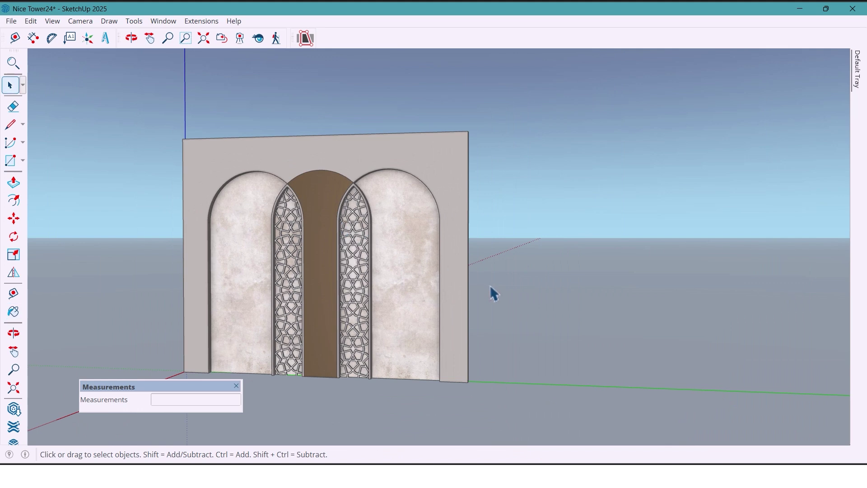
- Orbit and zoom around the twin beds, nightstands and rug to present the arched wall
{"action": "middle_click_drag", "start_coordinate": [491, 294], "coordinate": [370, 314]}
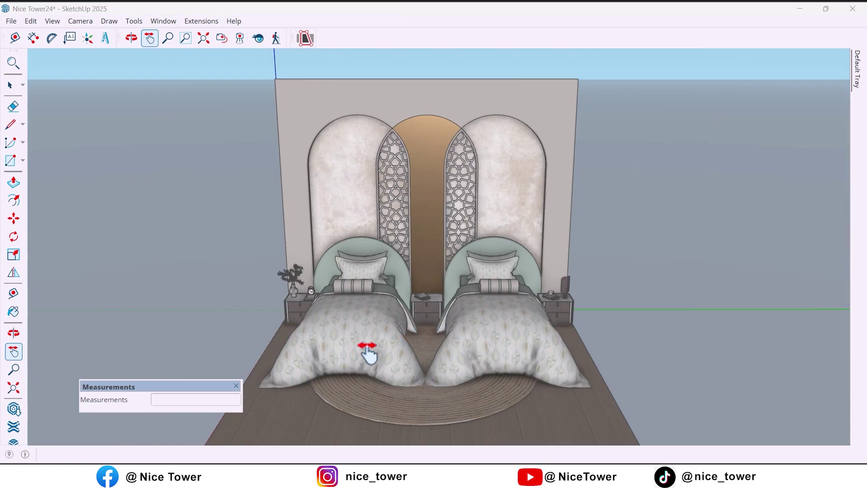
{"action": "middle_click_drag", "start_coordinate": [361, 352], "coordinate": [316, 339]}
{"action": "scroll", "coordinate": [315, 339], "scroll_direction": "up", "scroll_amount": 3}
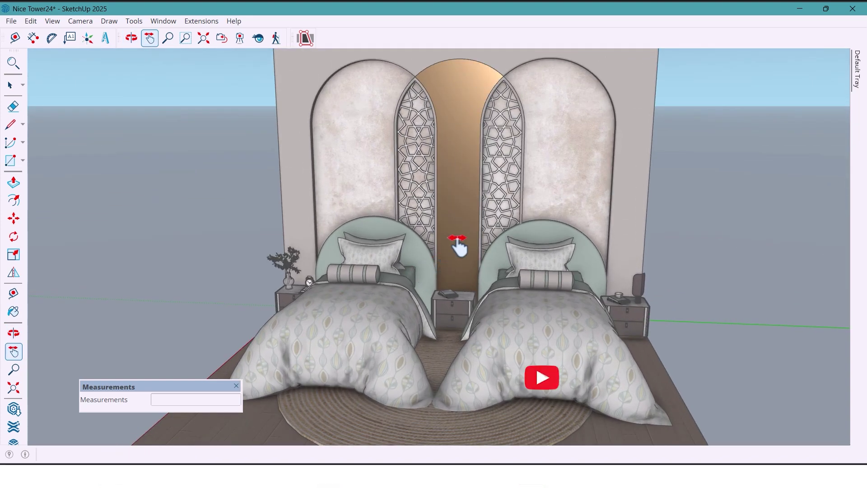
{"action": "scroll", "coordinate": [459, 266], "scroll_direction": "up", "scroll_amount": 2}
{"action": "middle_click_drag", "start_coordinate": [465, 274], "coordinate": [487, 291]}
{"action": "scroll", "coordinate": [446, 265], "scroll_direction": "down", "scroll_amount": 2}
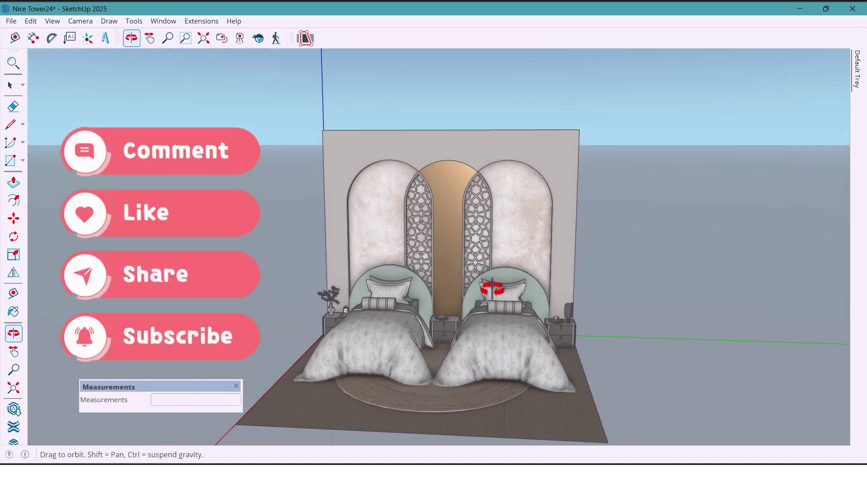